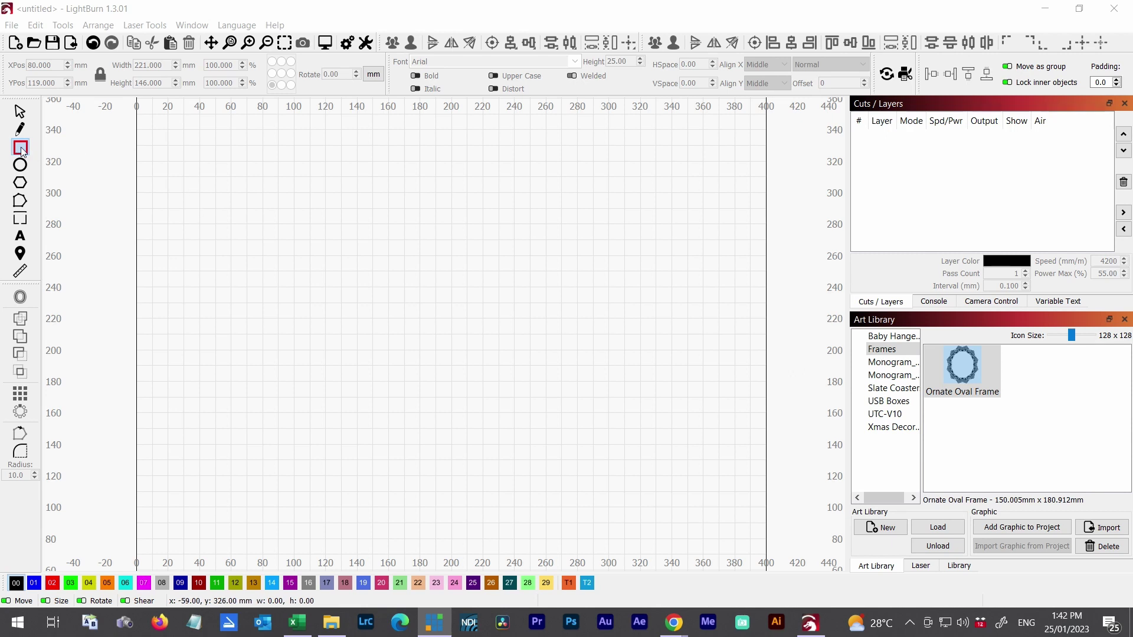
- Draw a rectangle about 249 × 152 mm and offset it outward by 13.20 mm with the Corner style
mouse_move(238, 220)
mouse_down()
mouse_move(594, 455)
mouse_move(631, 460)
mouse_up()
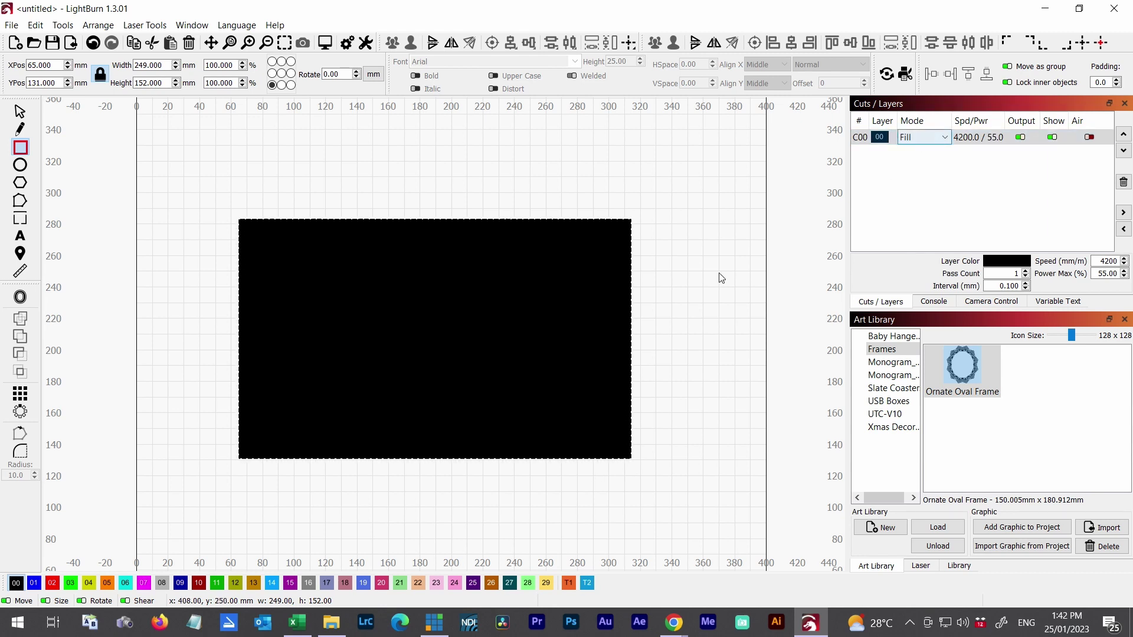
click(21, 297)
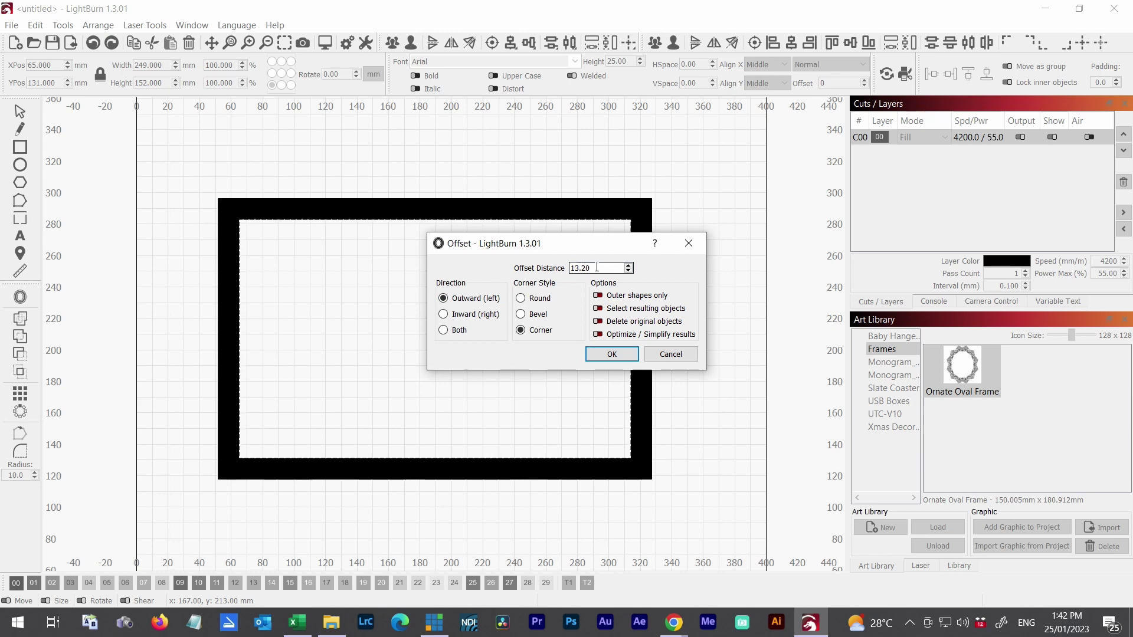
click(616, 356)
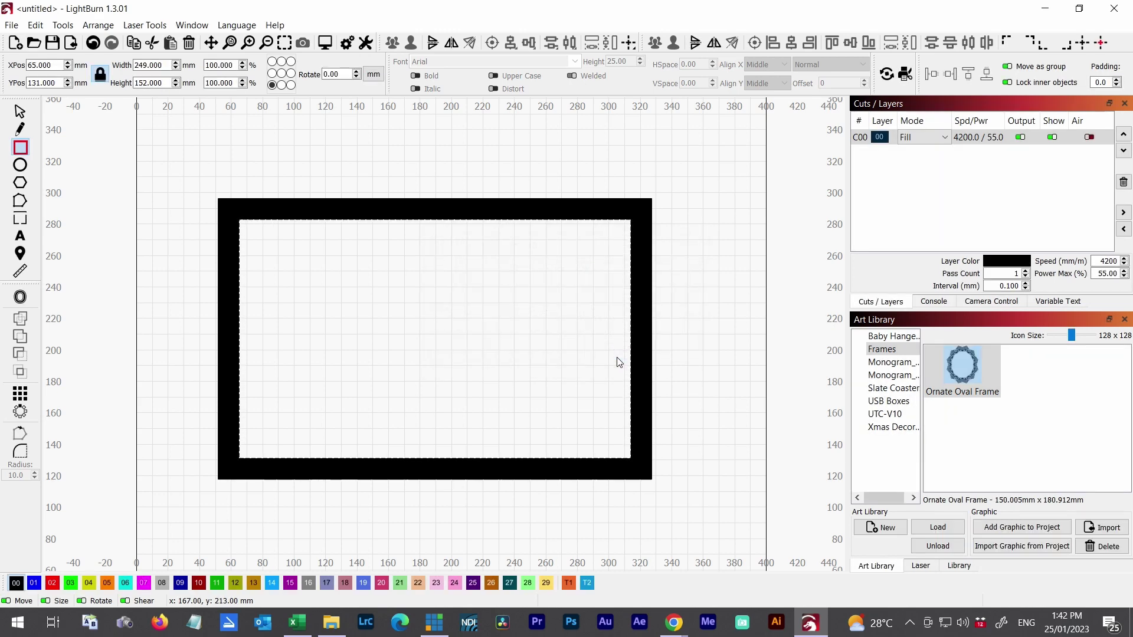
key(Escape)
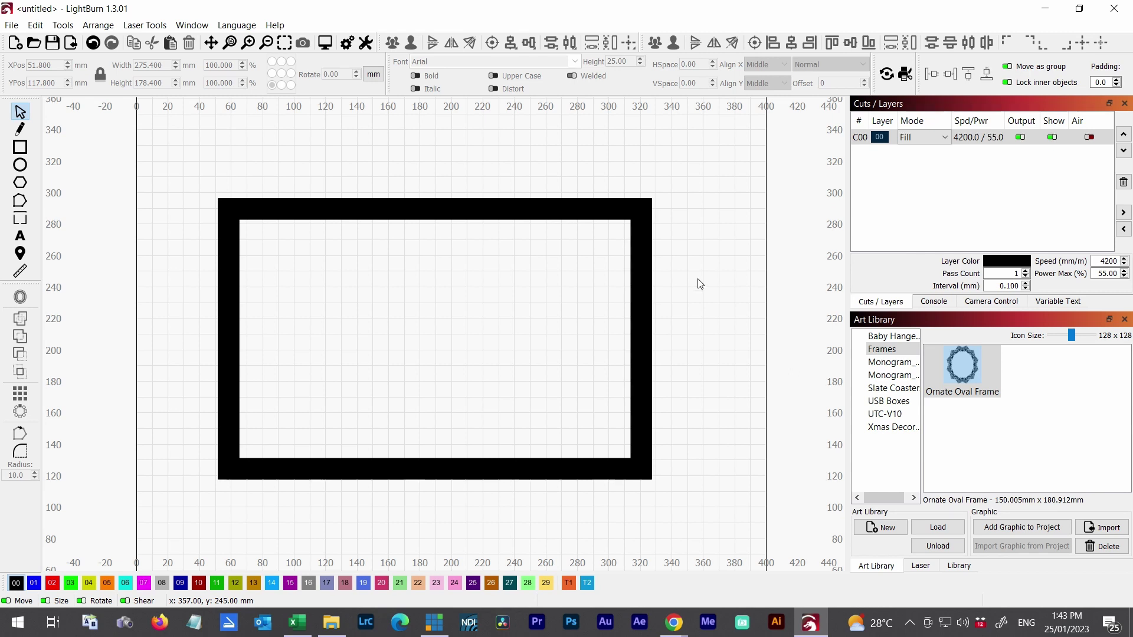
- Select both rectangles, weld them into a single frame, and move the frame about 13 mm to the right
drag(699, 278, 561, 177)
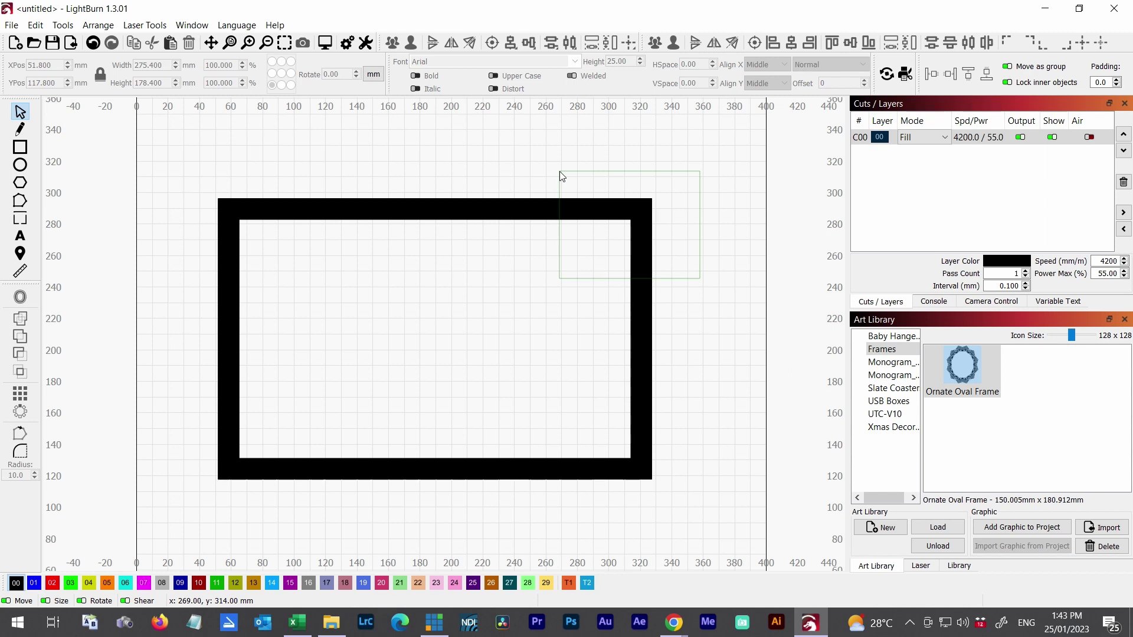
drag(560, 171, 559, 171)
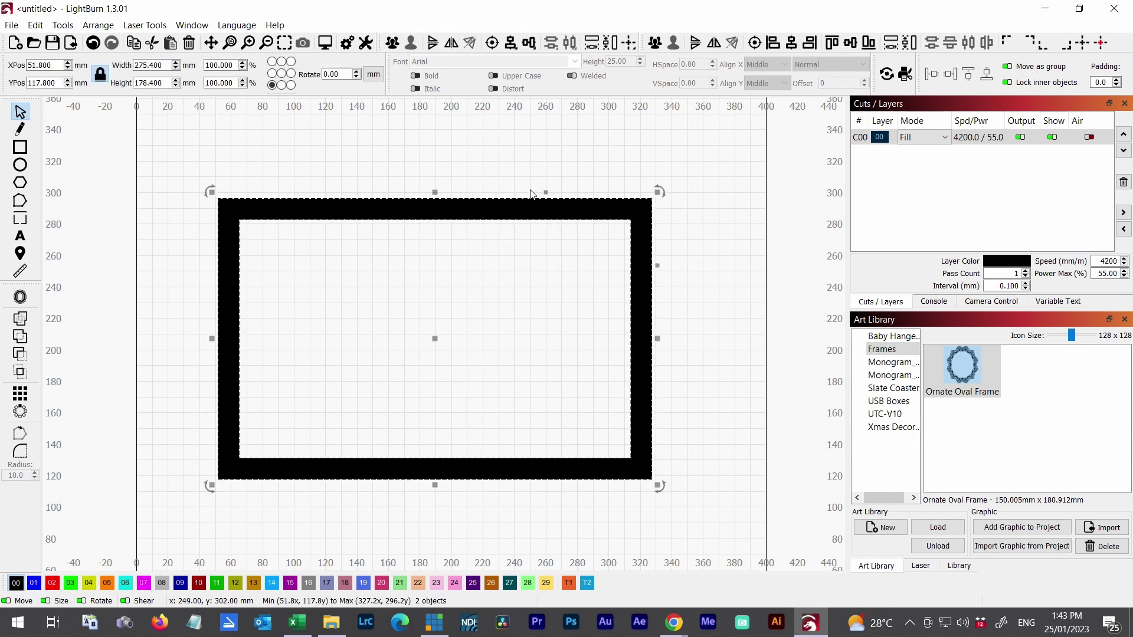
click(694, 190)
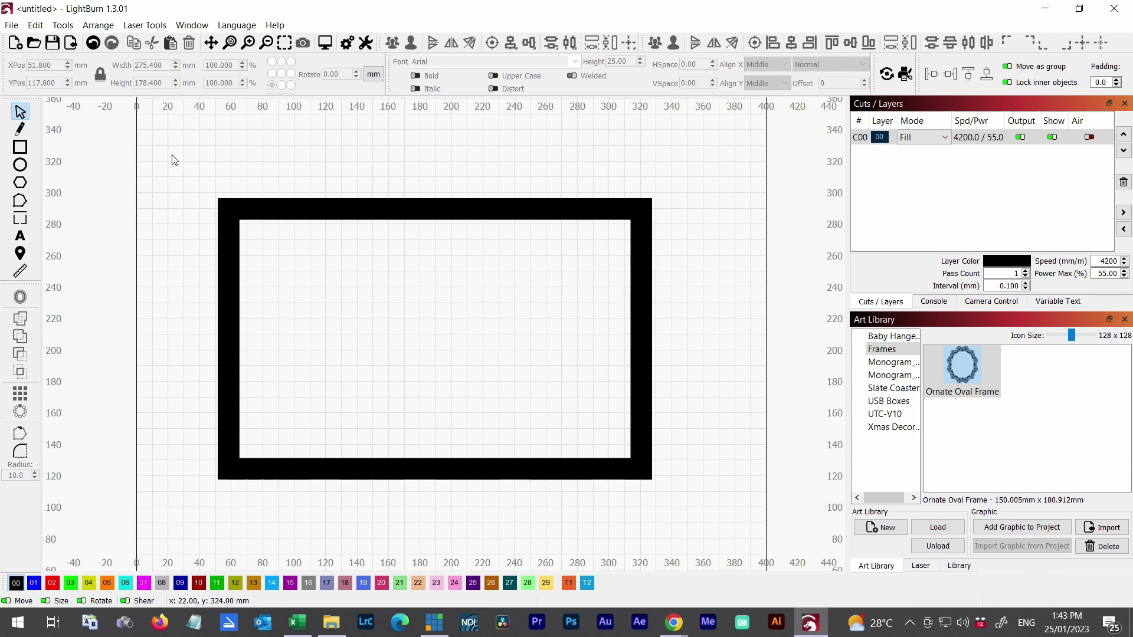
drag(172, 155, 405, 356)
drag(190, 169, 377, 347)
mouse_move(194, 168)
mouse_down()
mouse_move(260, 324)
mouse_move(634, 527)
mouse_move(696, 524)
mouse_up()
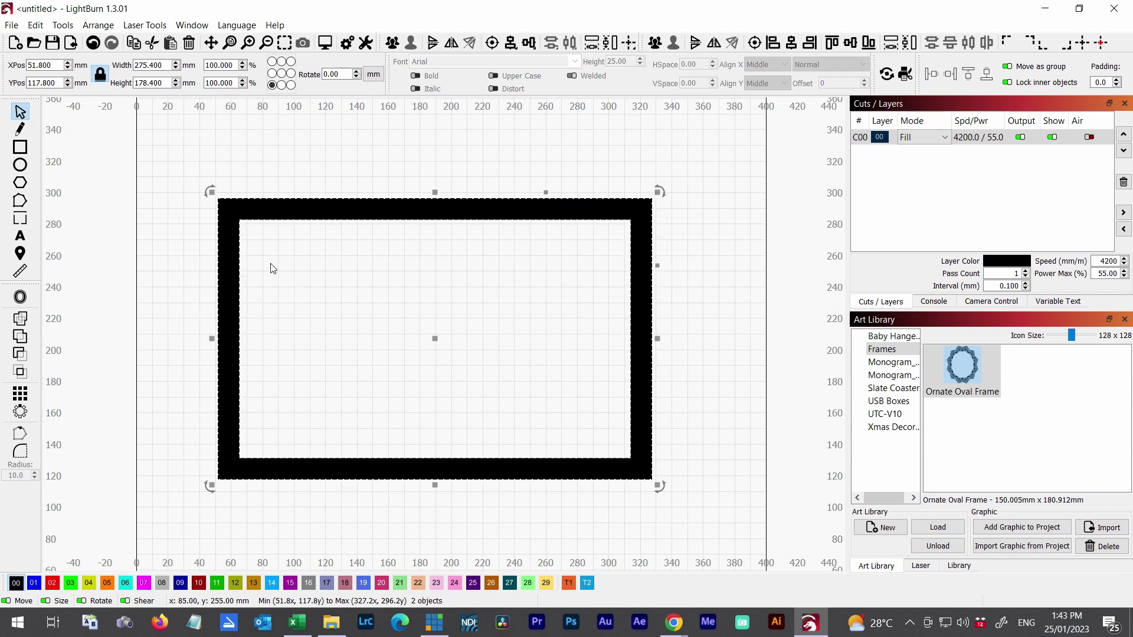
click(21, 318)
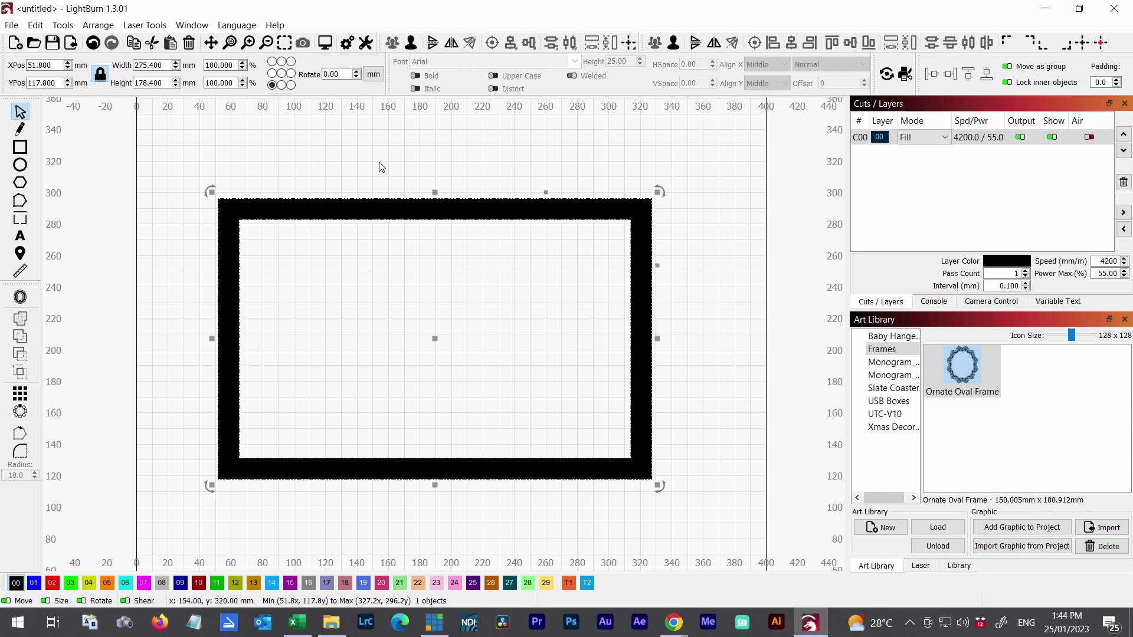
key(Escape)
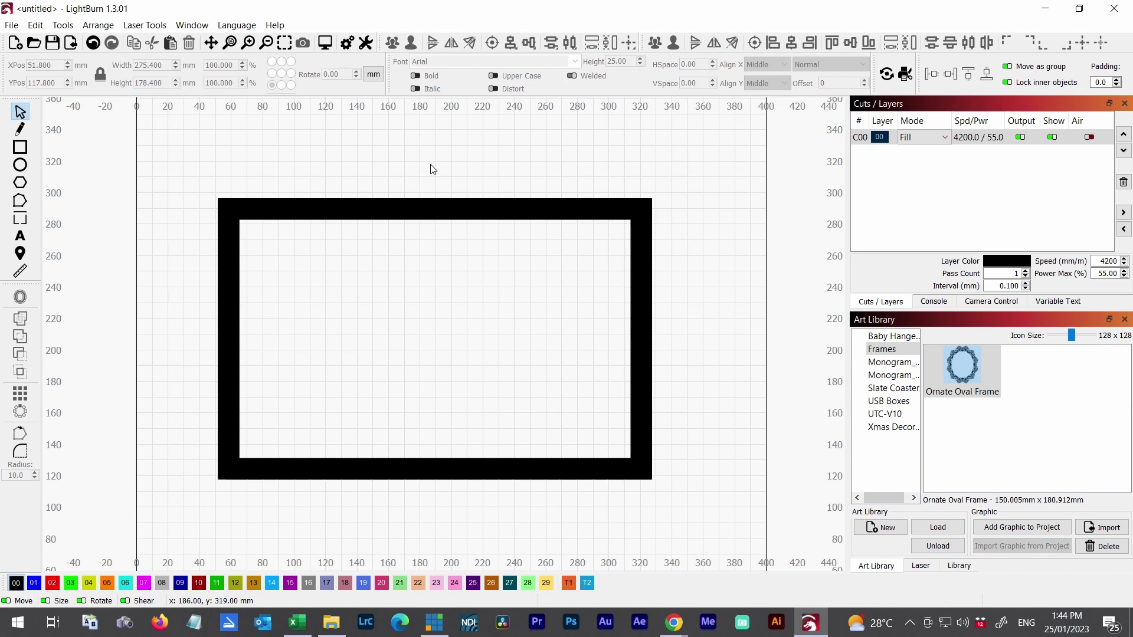
drag(338, 199, 358, 202)
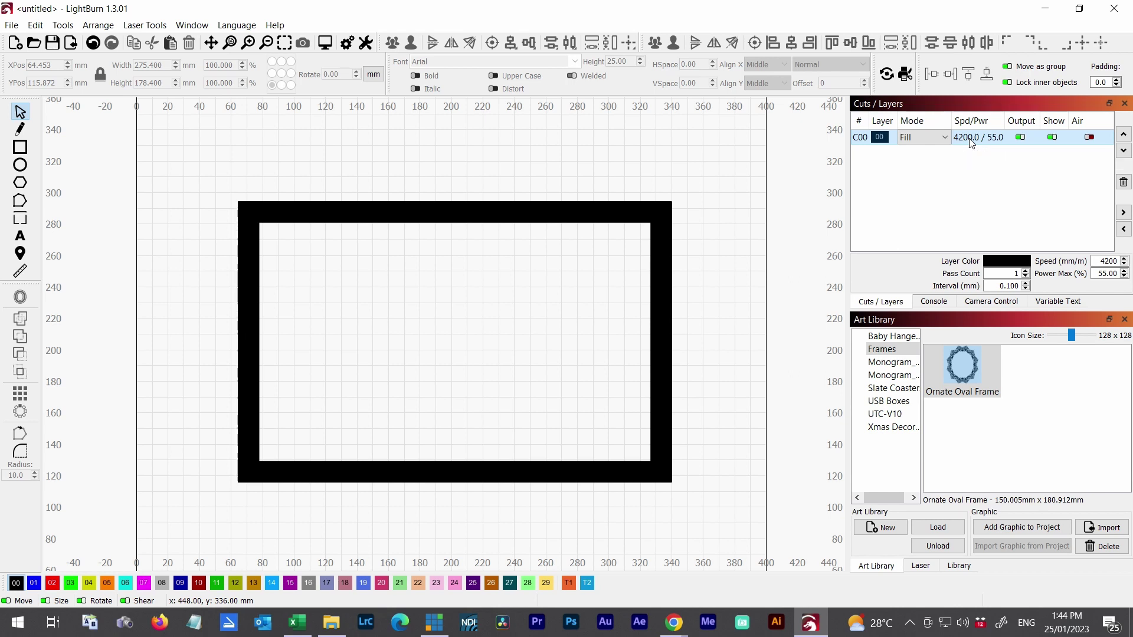
click(858, 175)
- Set the C00 layer to Fill all shapes at once and preview the engraving path
click(982, 137)
double_click(962, 138)
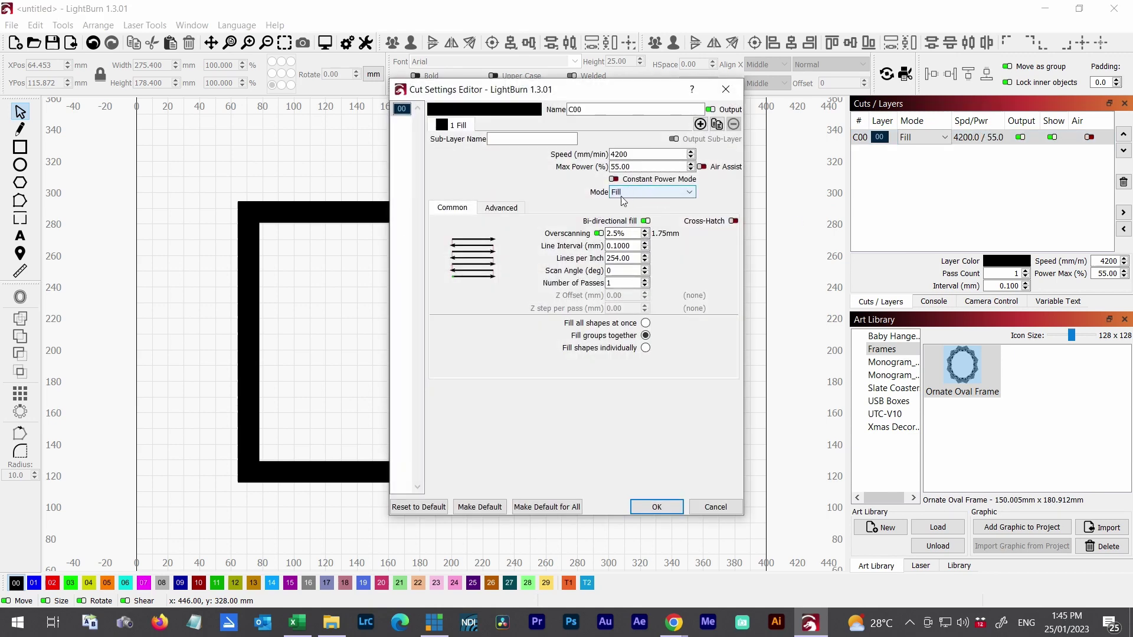
click(645, 323)
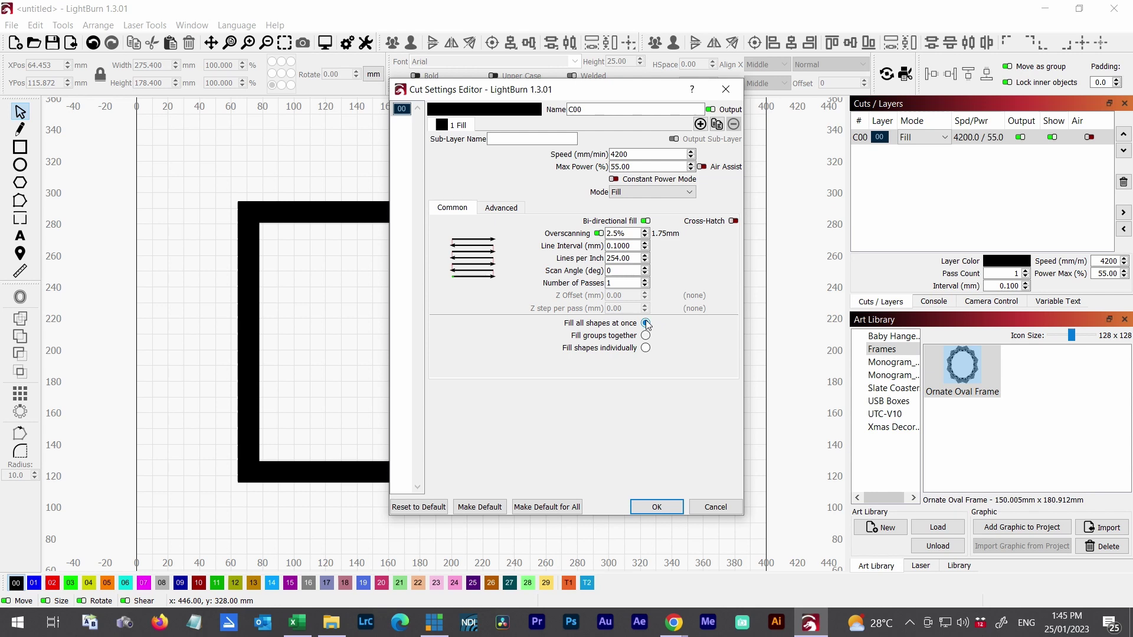
click(657, 507)
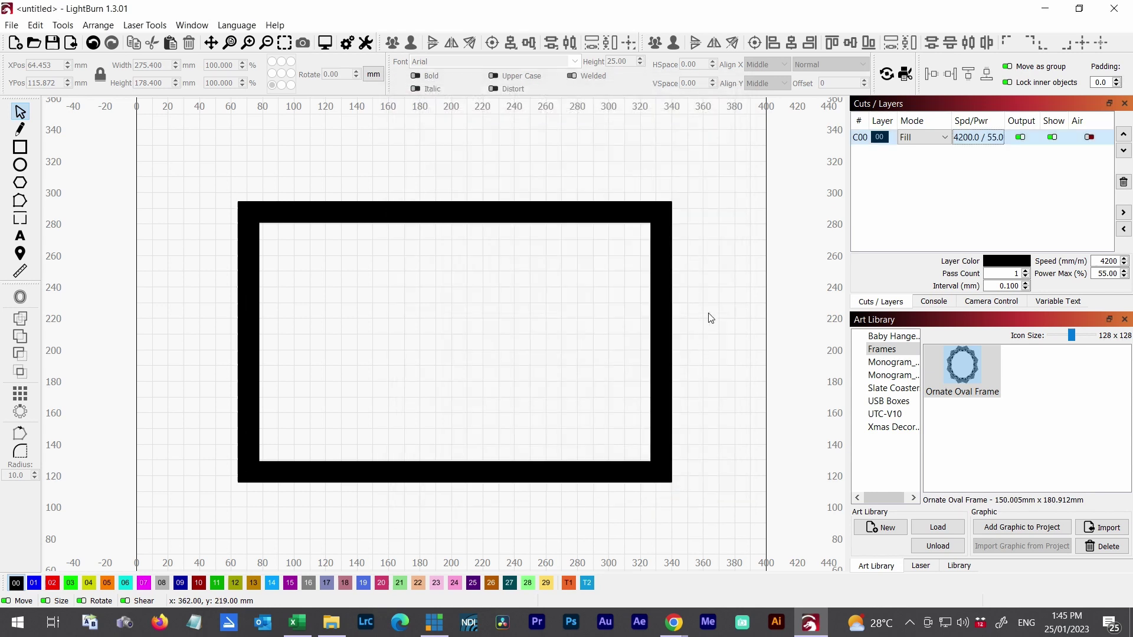
click(325, 42)
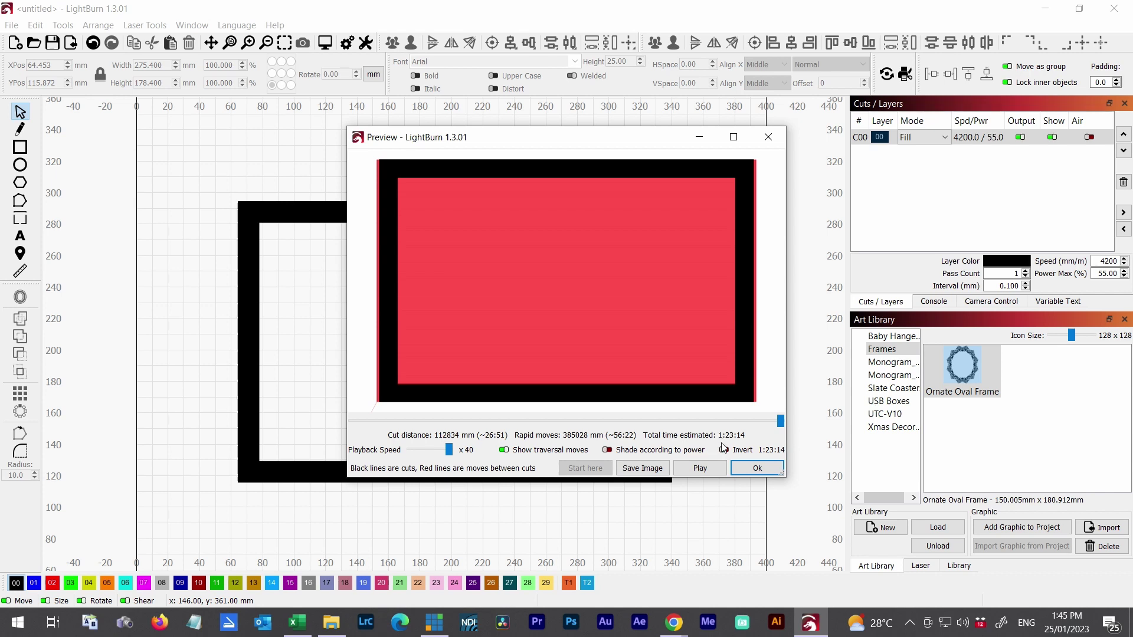
click(751, 469)
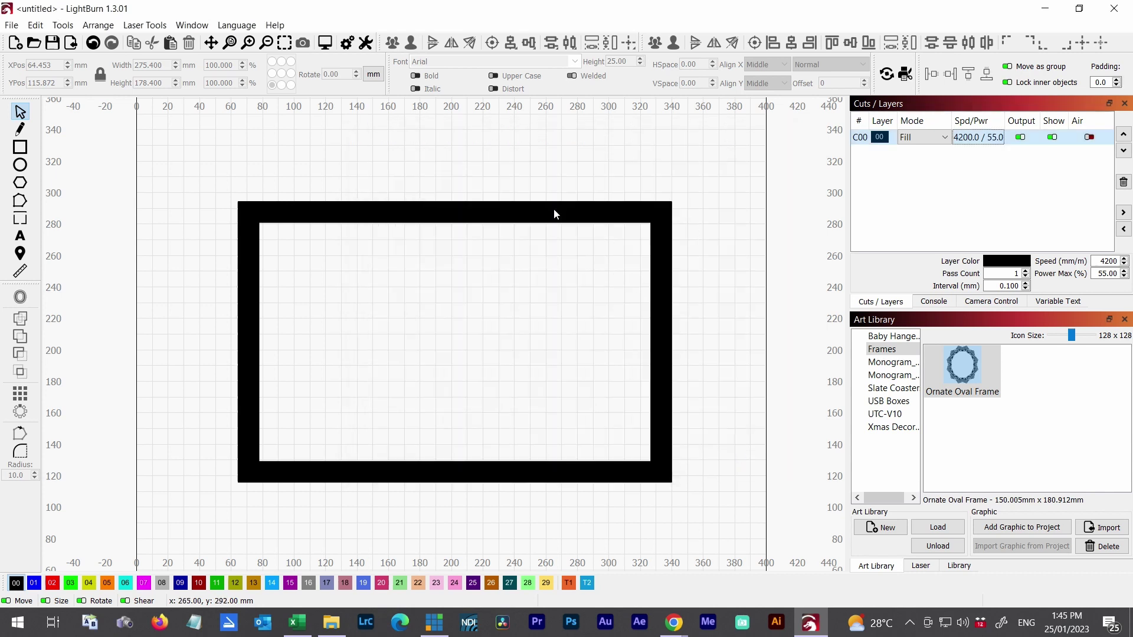
- Set the C00 layer to Fill groups together and preview the engraving path
double_click(968, 139)
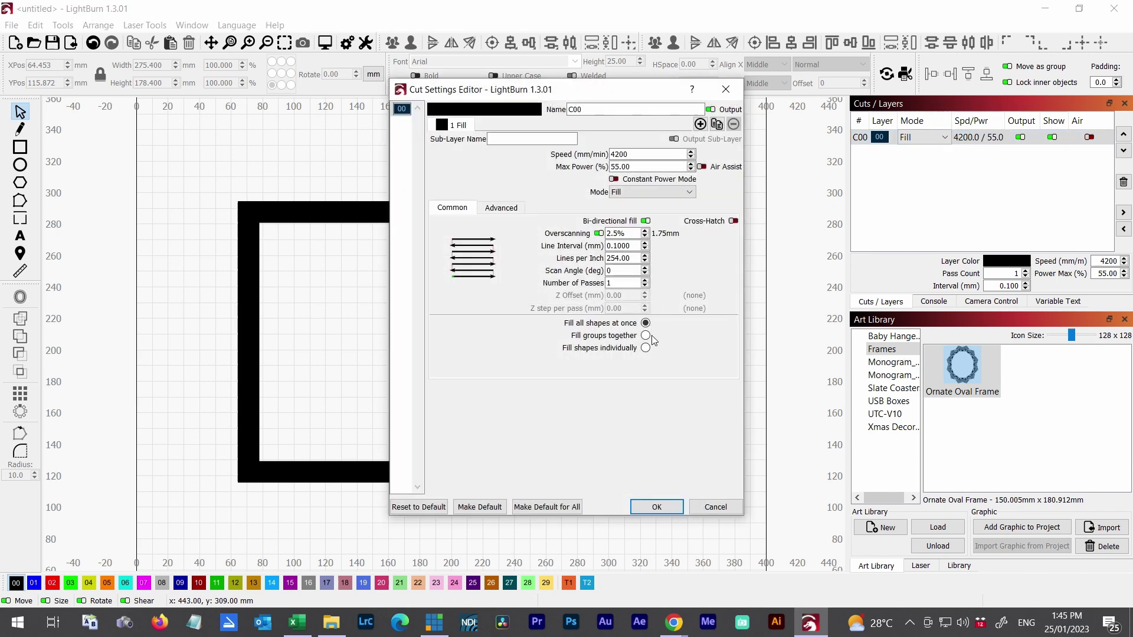
click(646, 336)
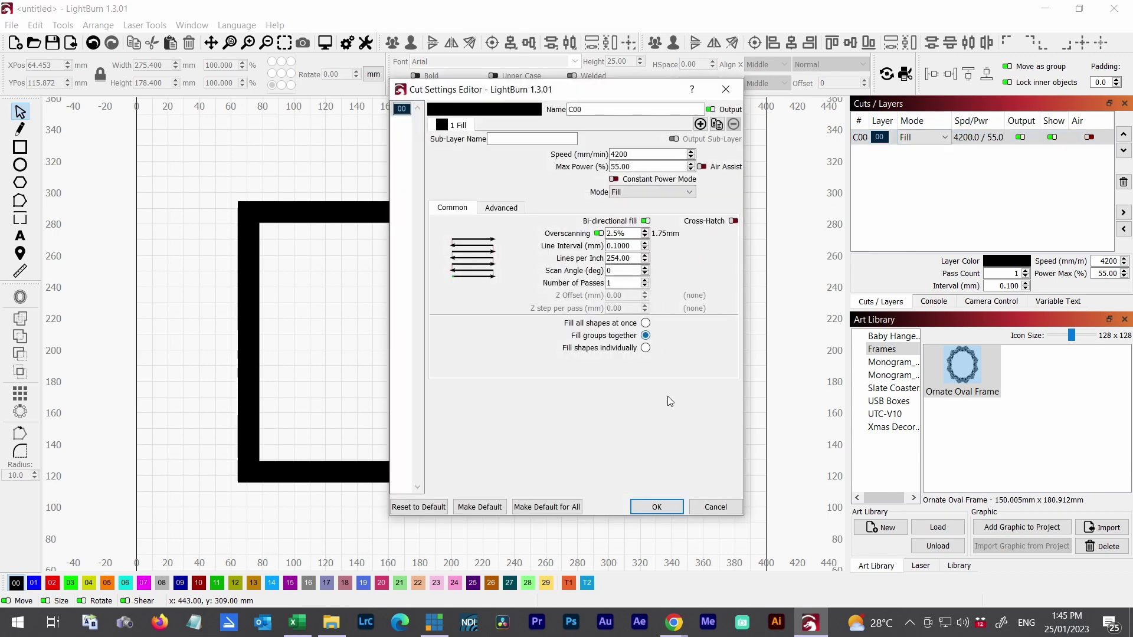
click(657, 508)
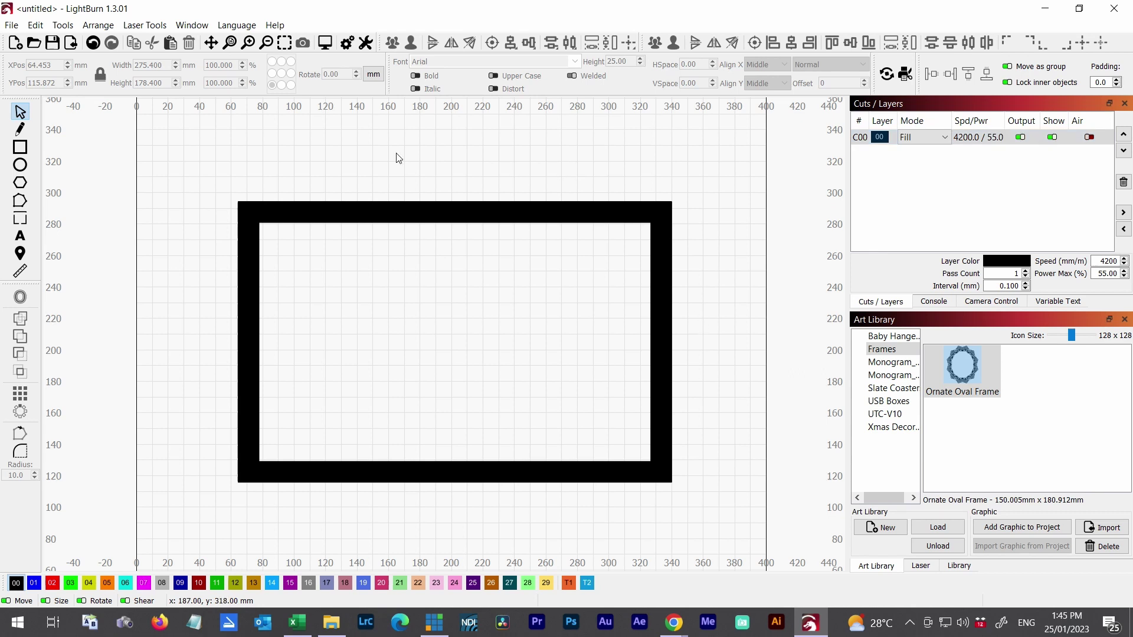
click(323, 43)
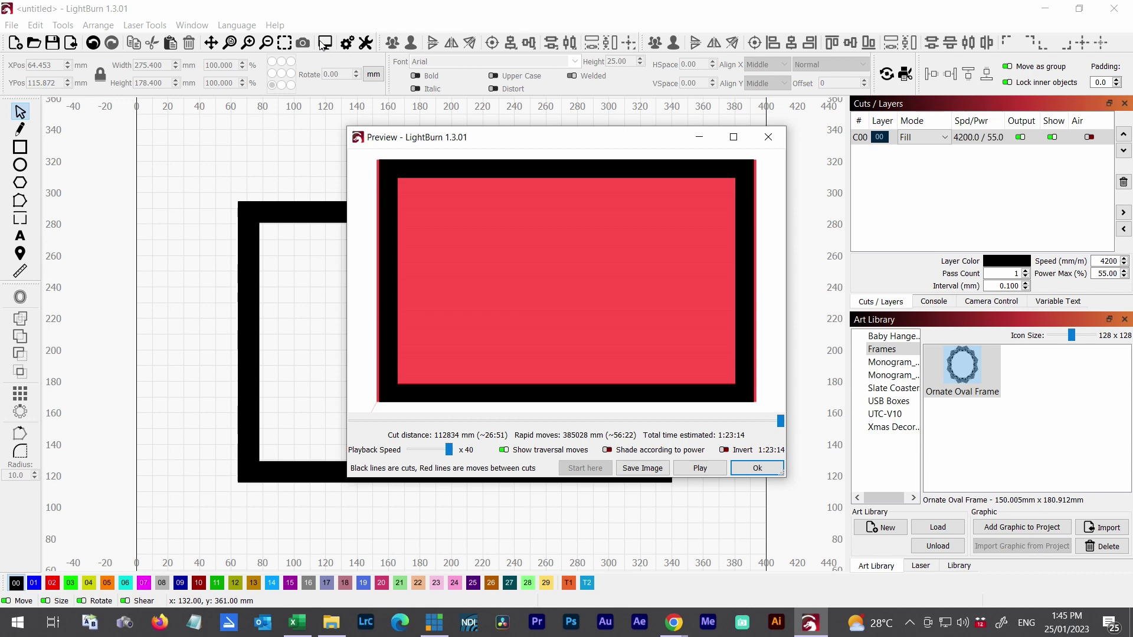
click(755, 467)
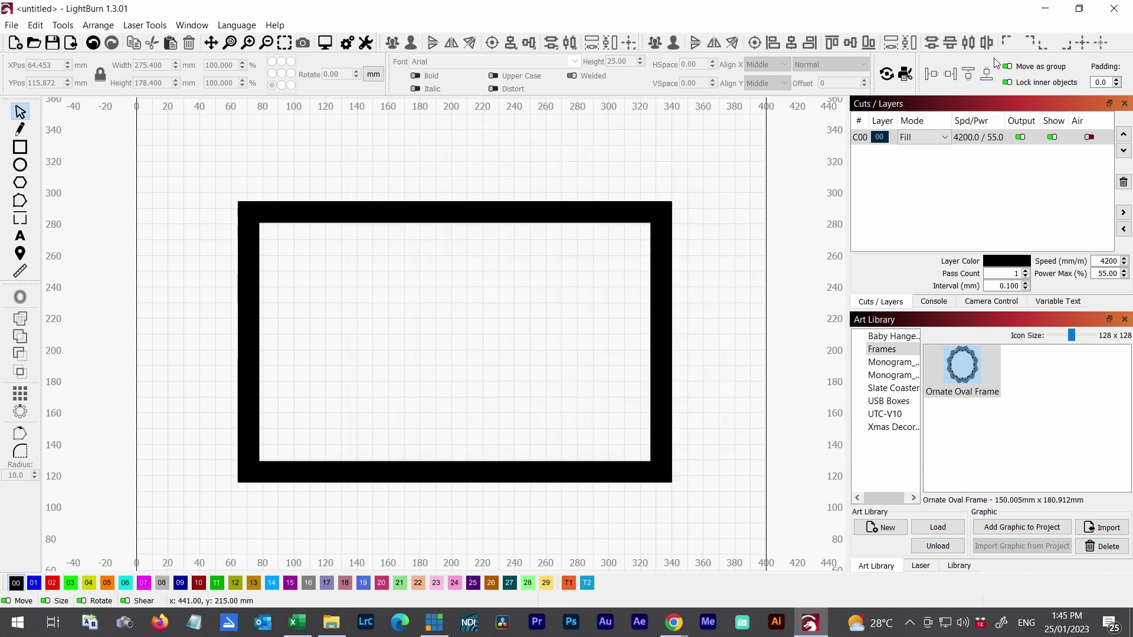
double_click(973, 137)
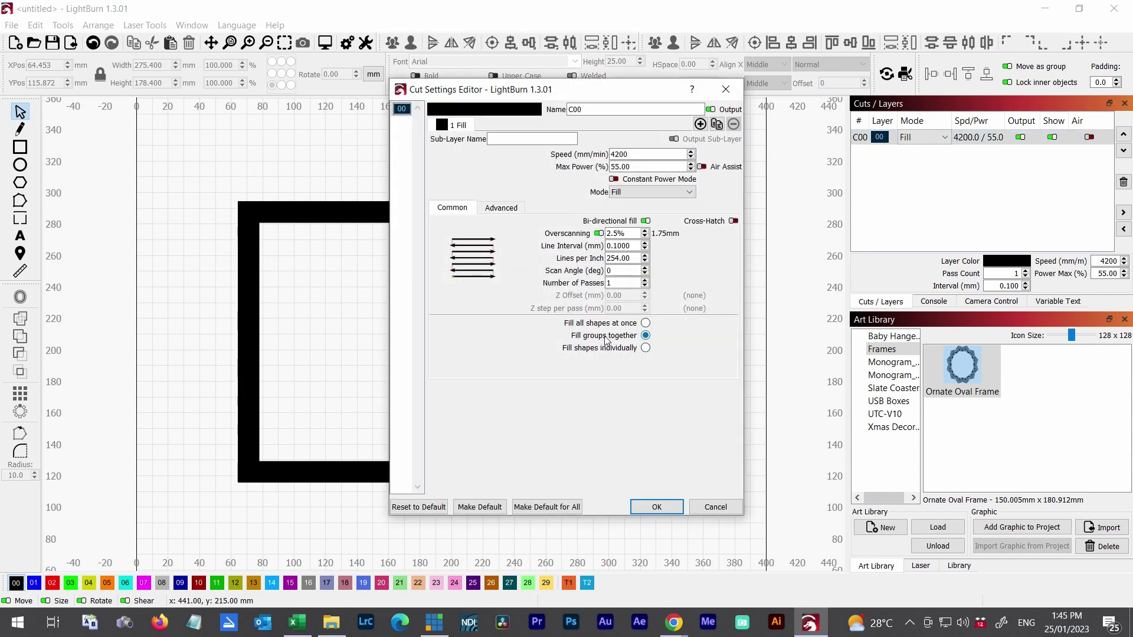
click(667, 509)
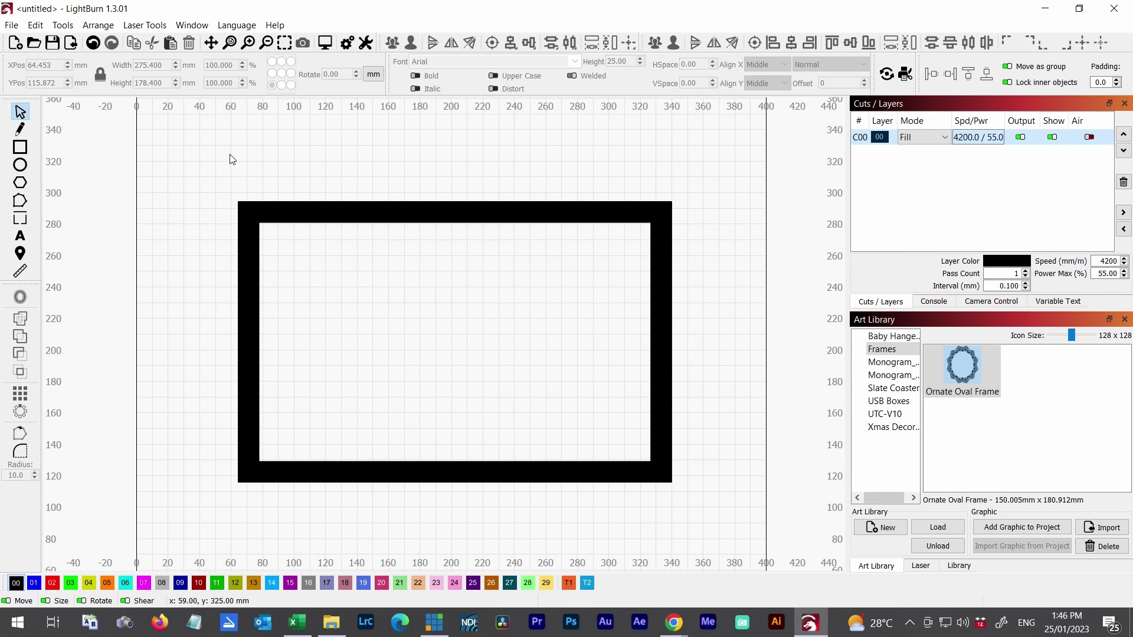
- Draw a rectangle about 163 × 234 mm covering the frame's right half and extending past its top, right and bottom edges
click(20, 151)
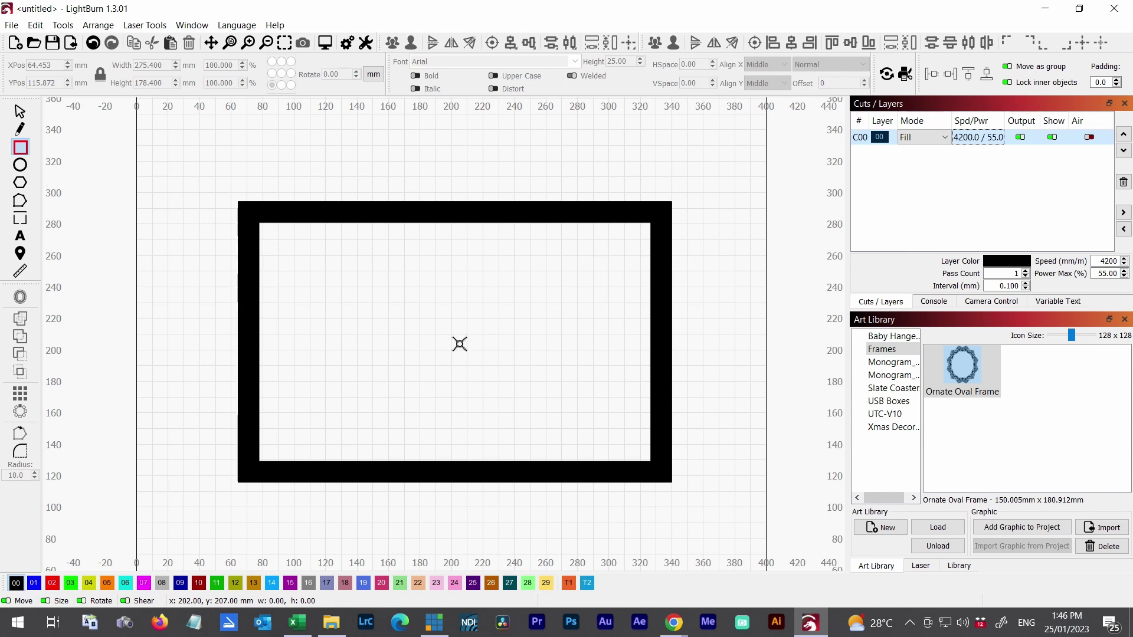
drag(458, 344, 712, 147)
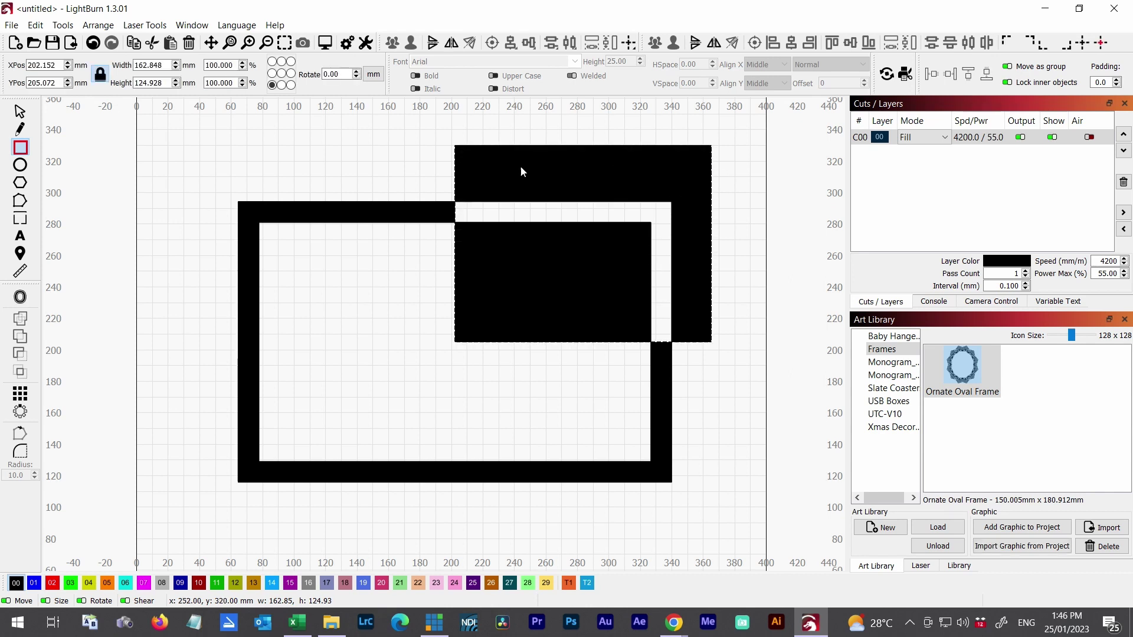
key(Escape)
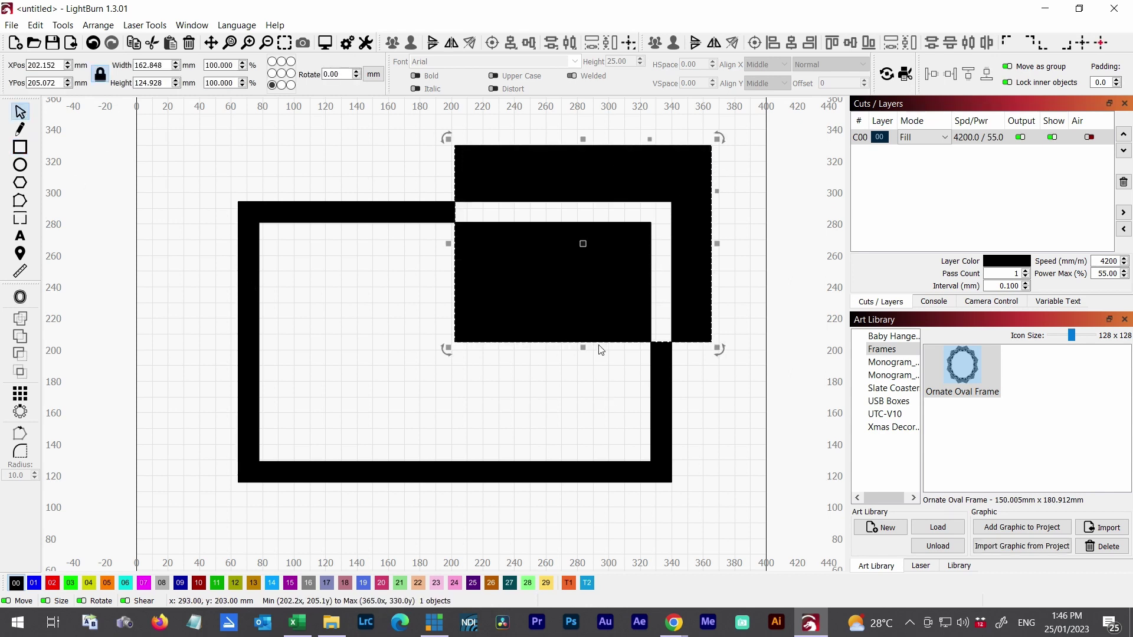
drag(583, 348, 583, 523)
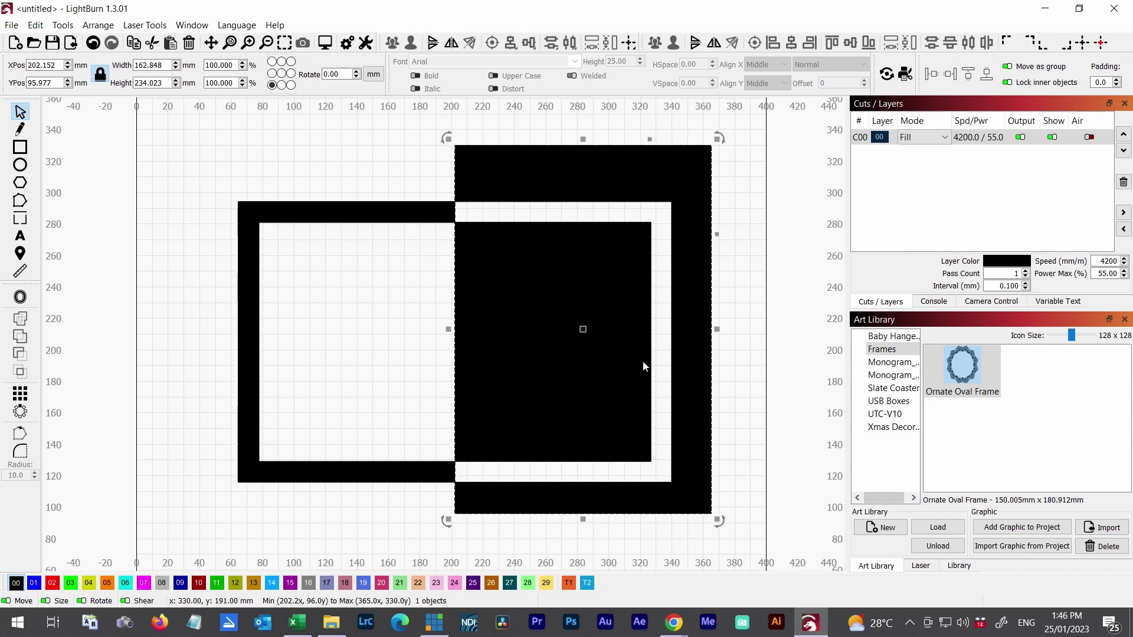
- Split the frame into left and right halves by cutting it with the overlapping rectangle using Cut Shapes
click(328, 181)
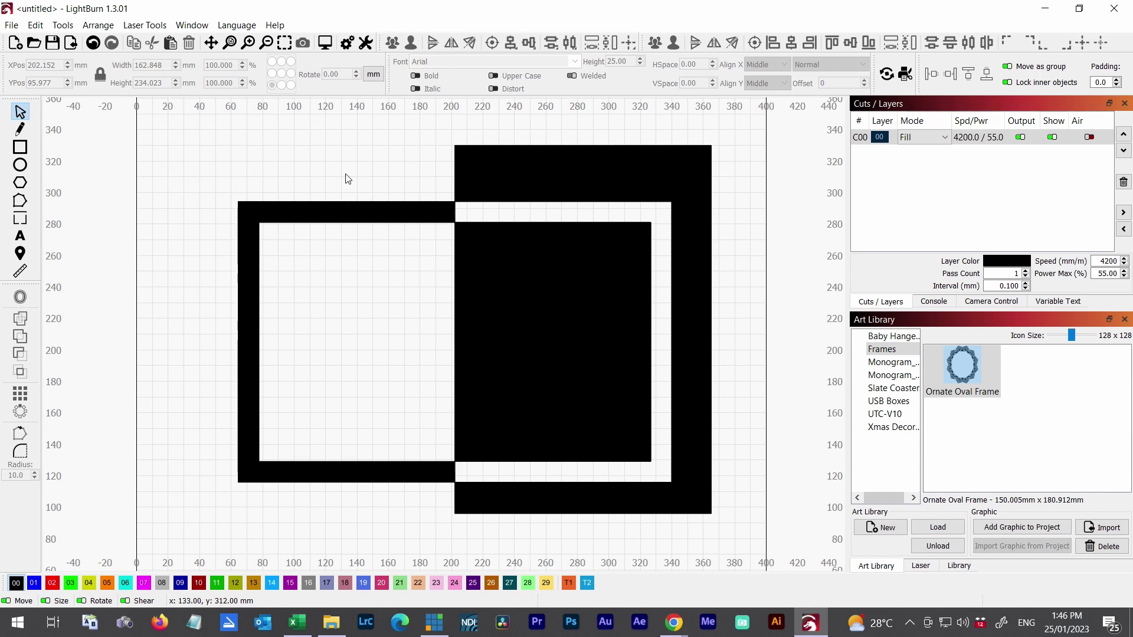
click(358, 203)
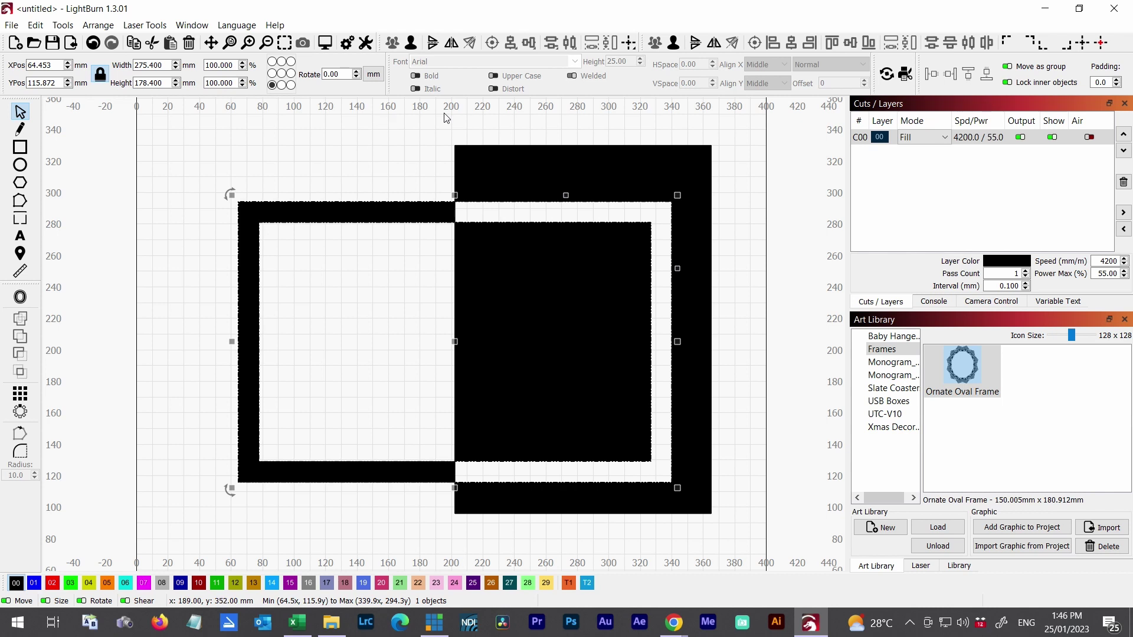
shift+click(497, 154)
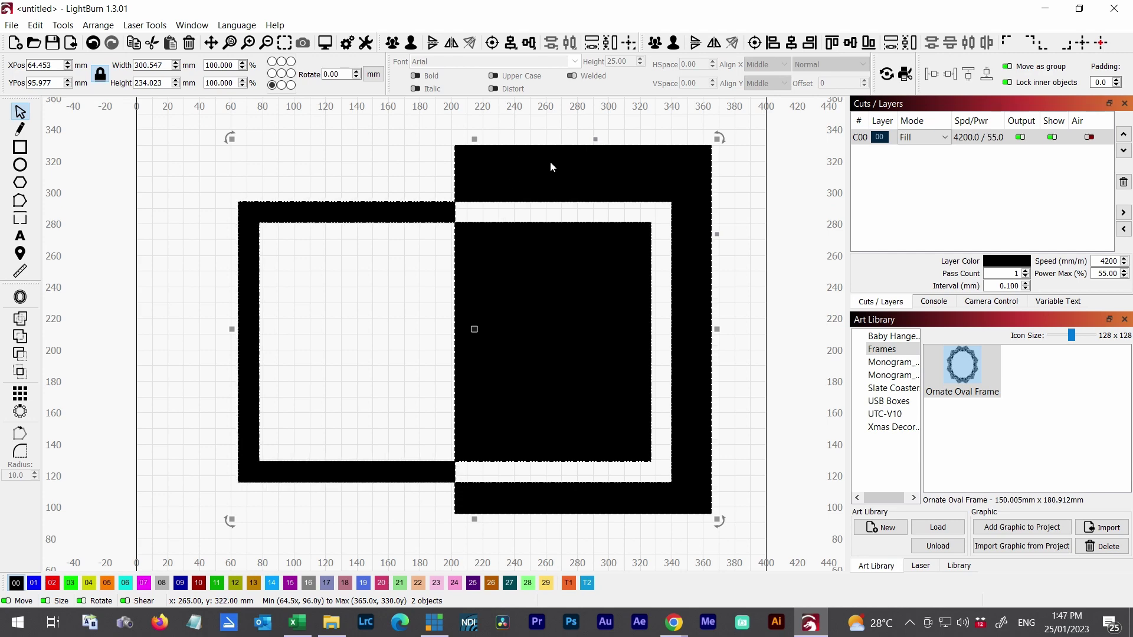
click(63, 26)
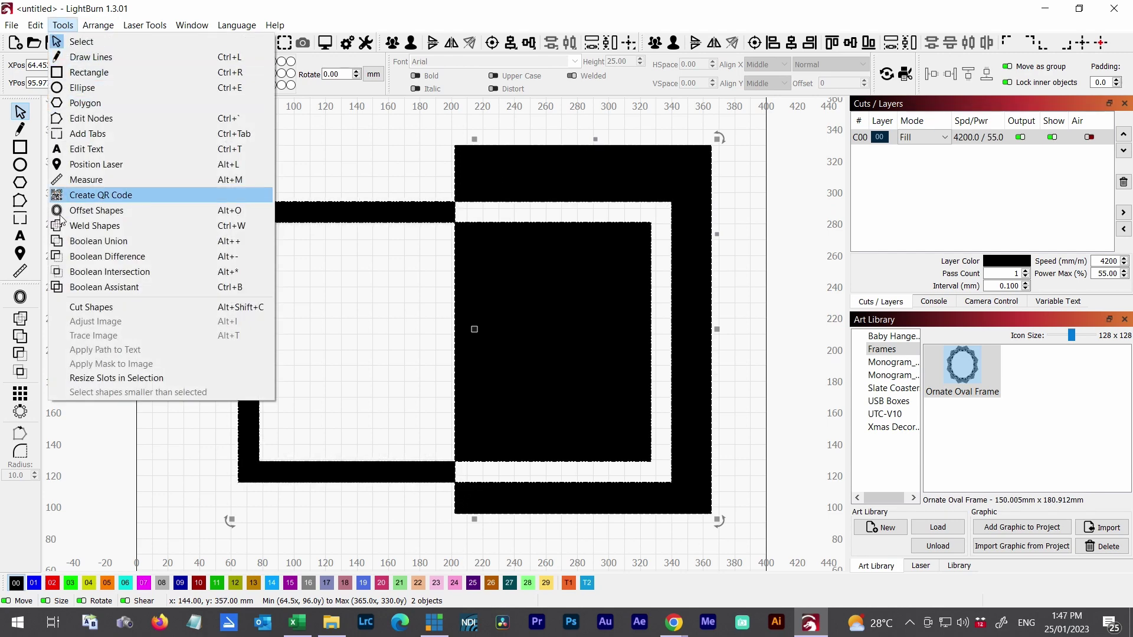
click(97, 312)
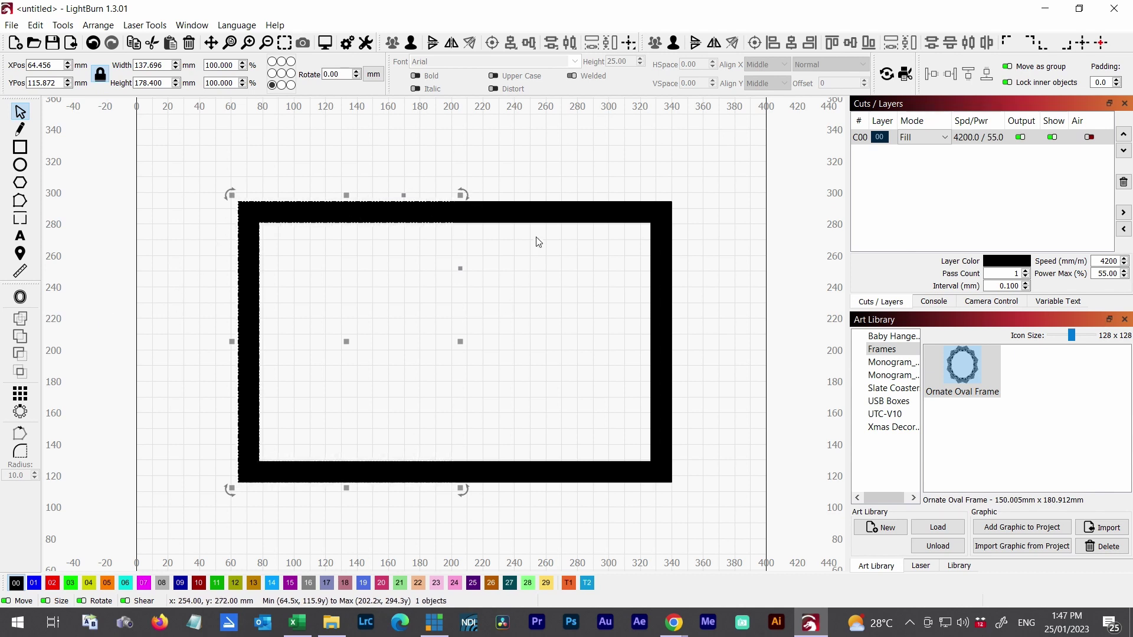
- Check the frame's right half as a separate piece and preview the engraving path of the split frame
click(532, 216)
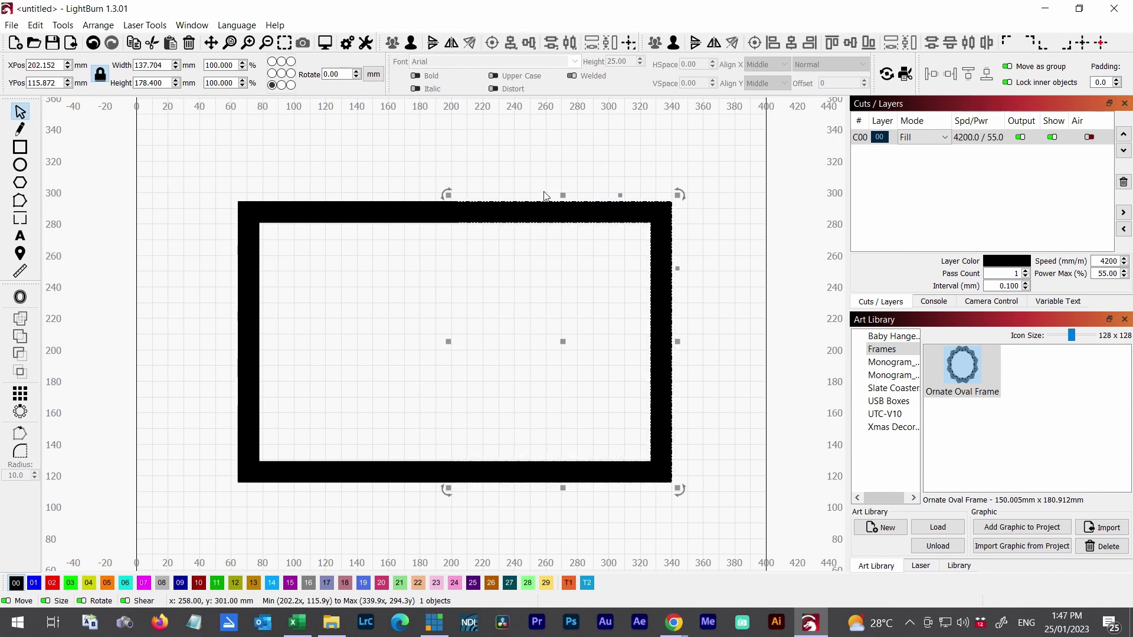
click(423, 168)
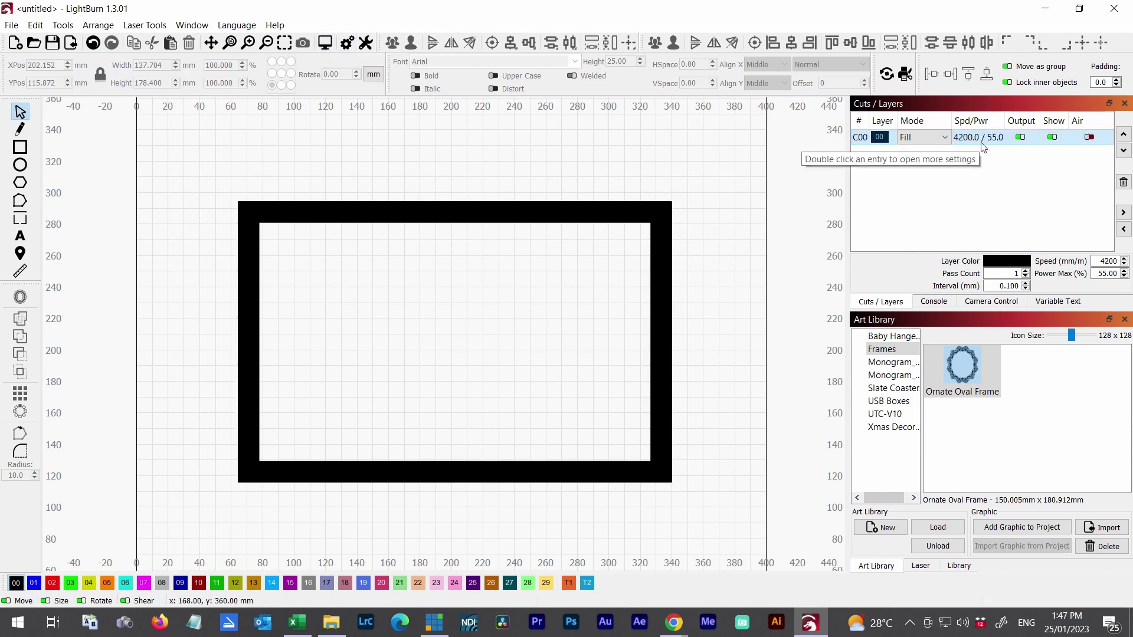
click(326, 44)
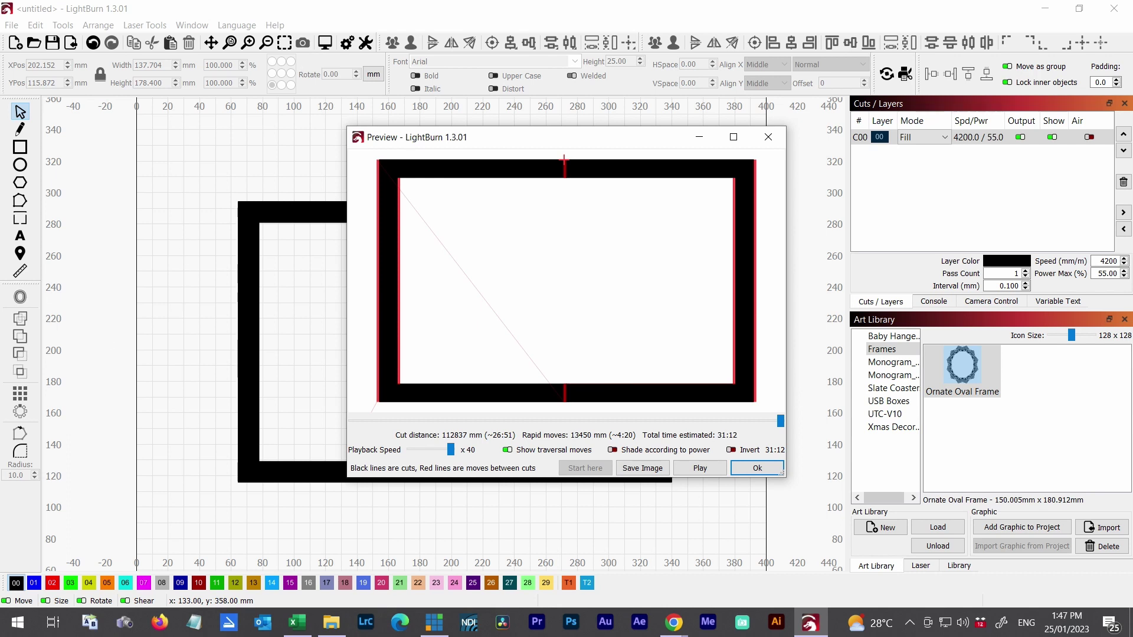
- Check the spreadsheet, return to LightBurn, close the preview and check the frame's left half as a separate piece
key(alt+Tab)
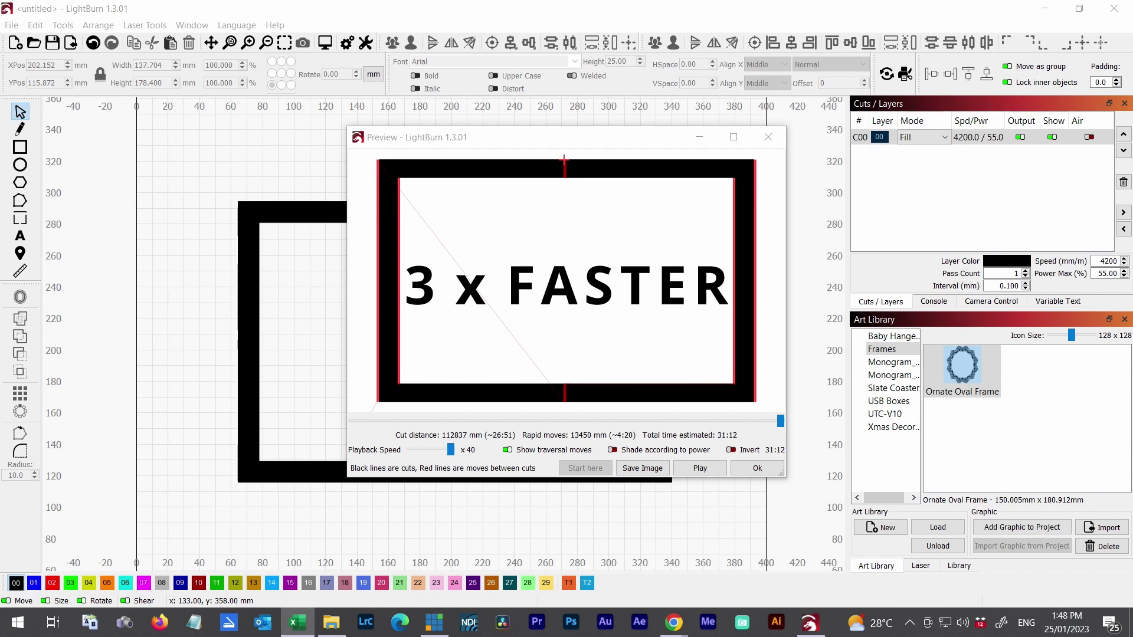
key(alt+Tab)
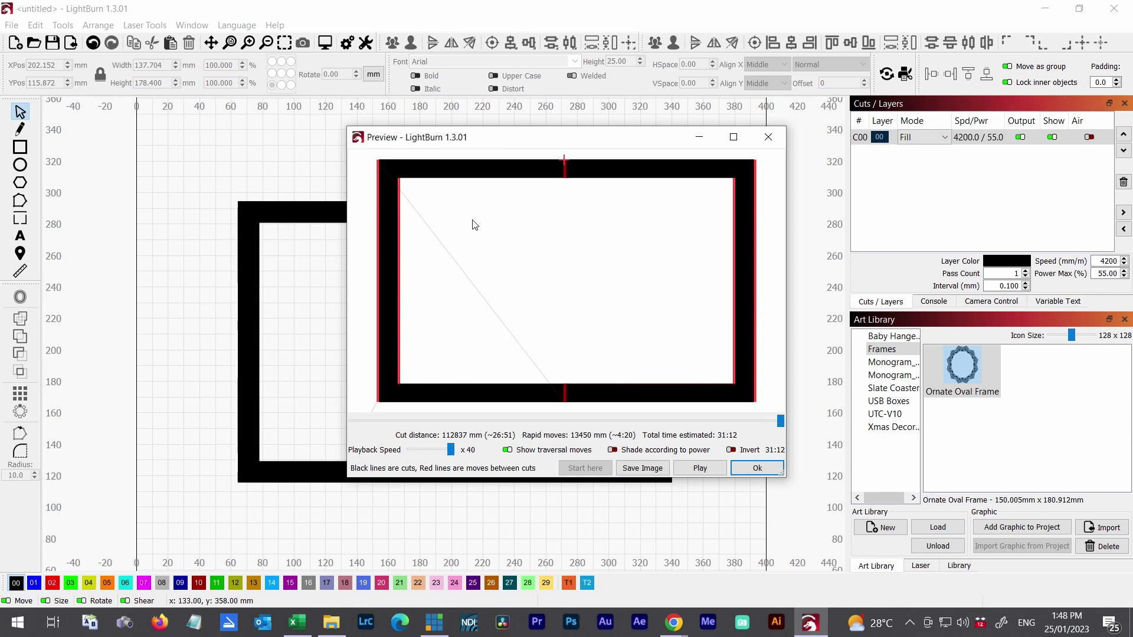
click(757, 469)
click(245, 231)
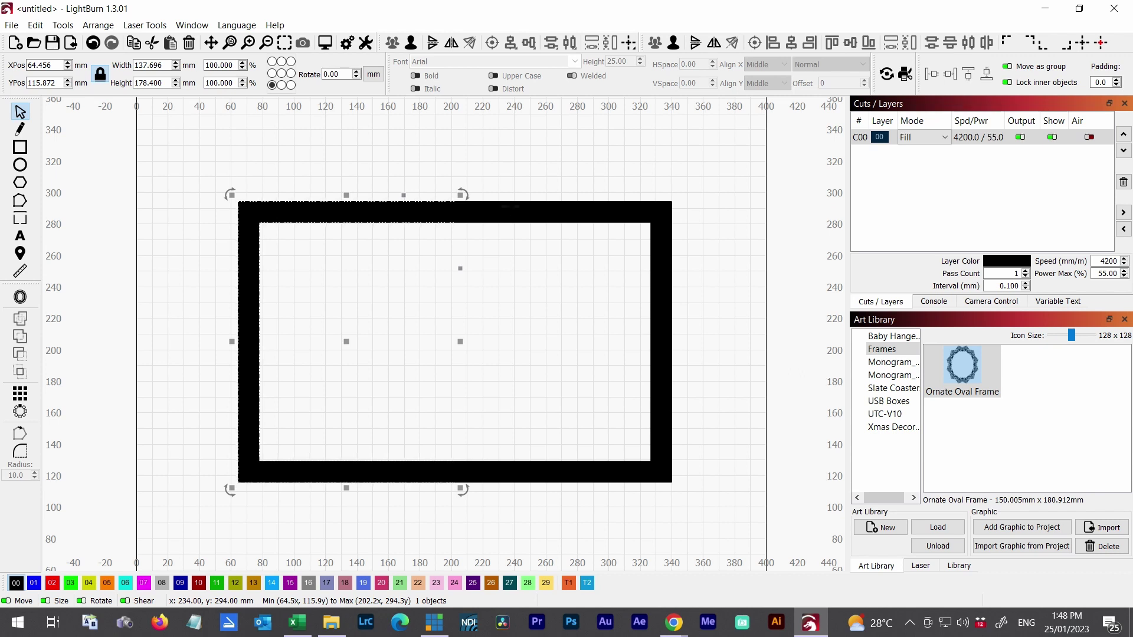
click(505, 190)
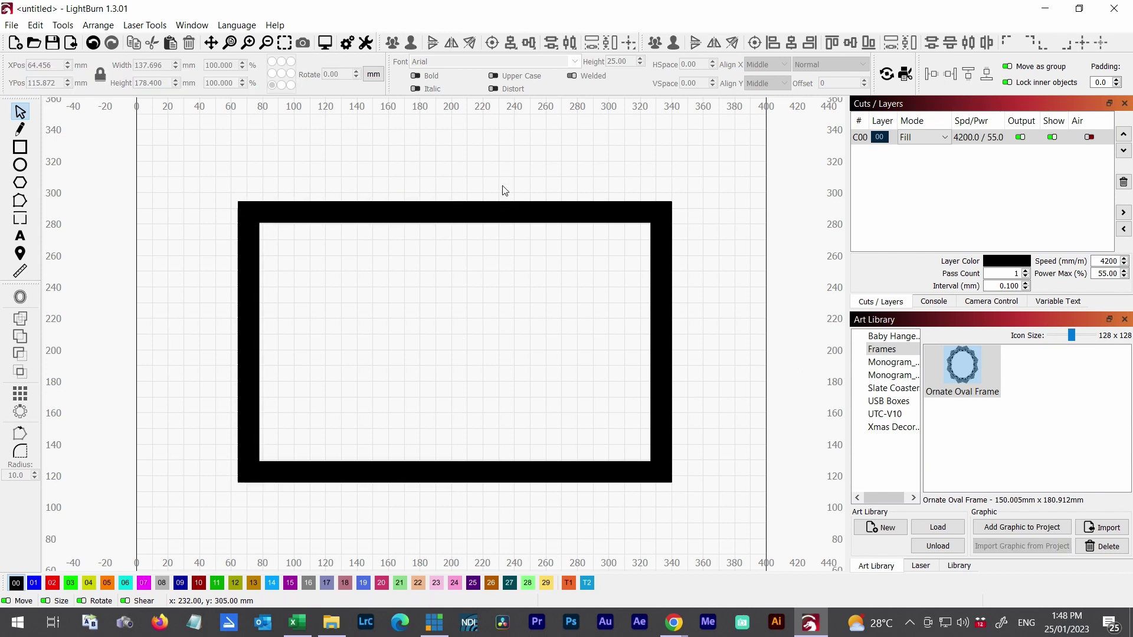
- Undo the Cut Shapes split of the frame and delete the overlapping rectangle
key(ctrl+a)
key(Escape)
key(ctrl+a)
key(ctrl+v)
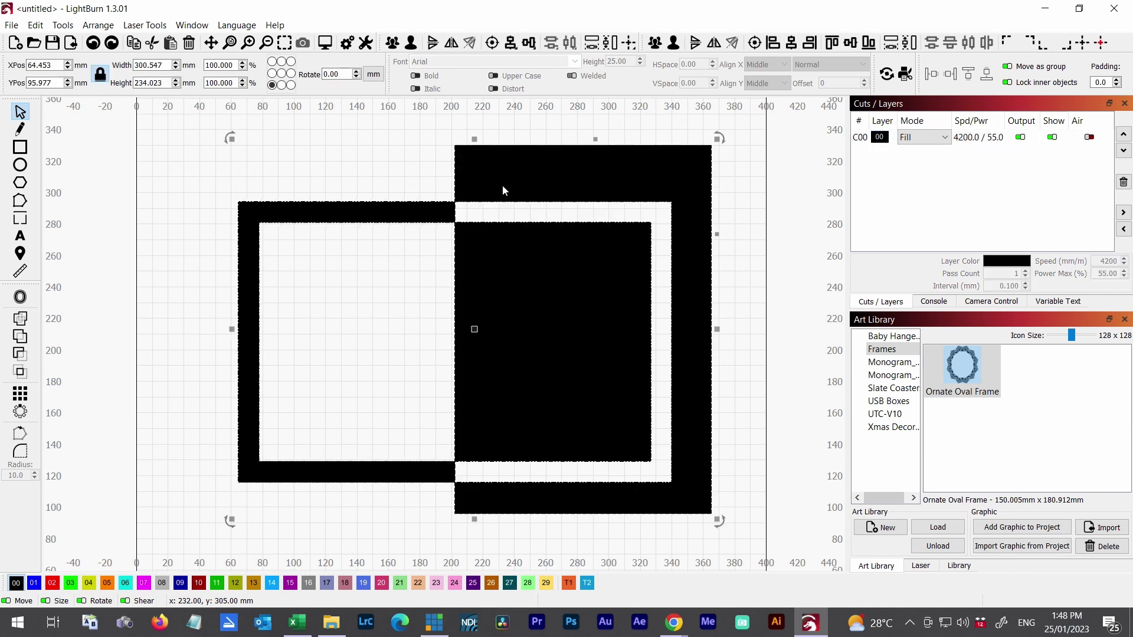
click(533, 177)
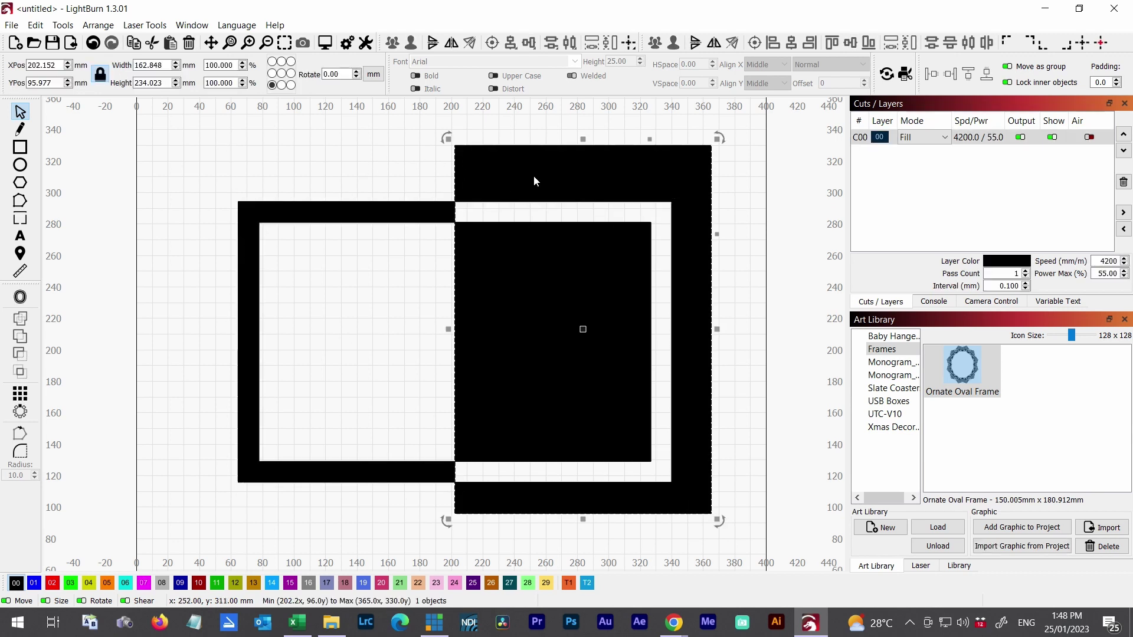
key(Delete)
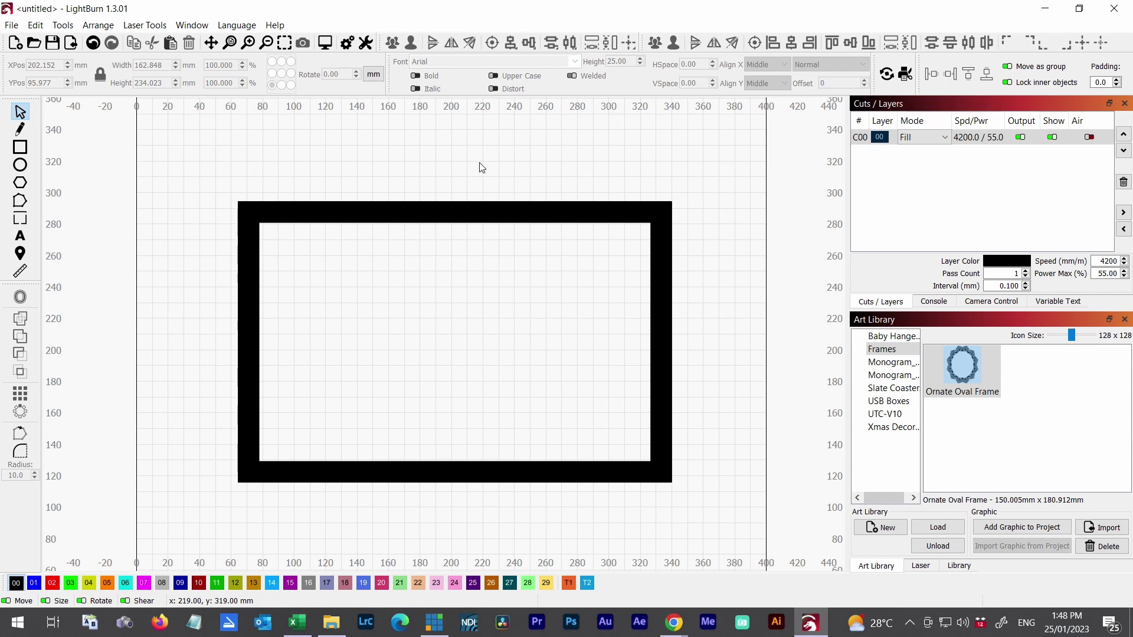
- Set the C00 layer to Offset Fill and preview the engraving path of the whole rectangular frame
click(943, 138)
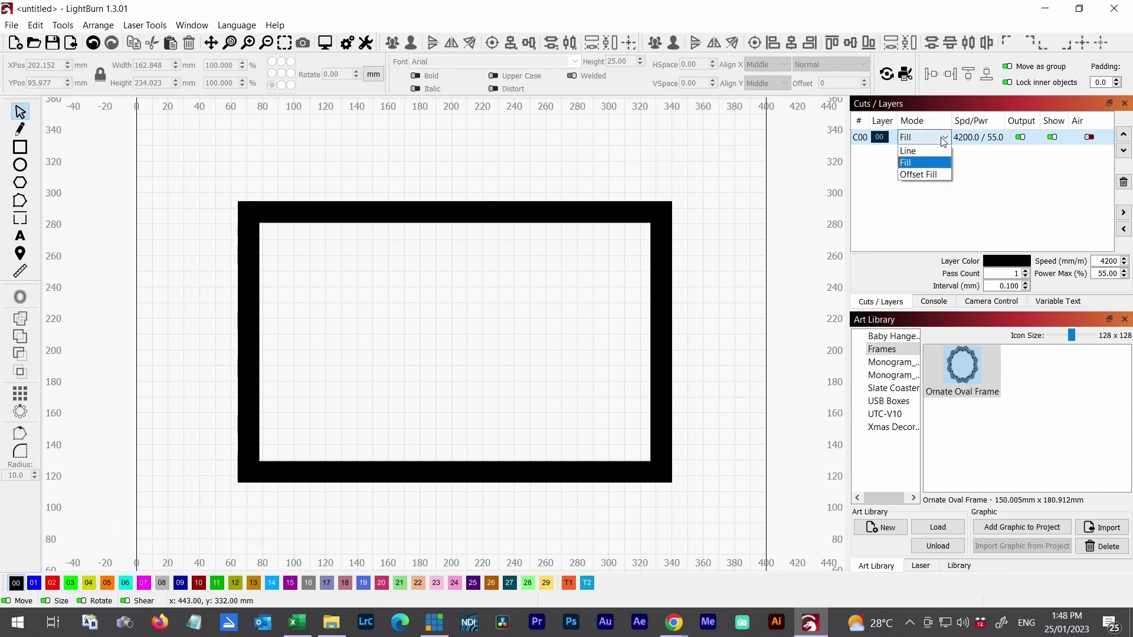
click(924, 175)
click(413, 218)
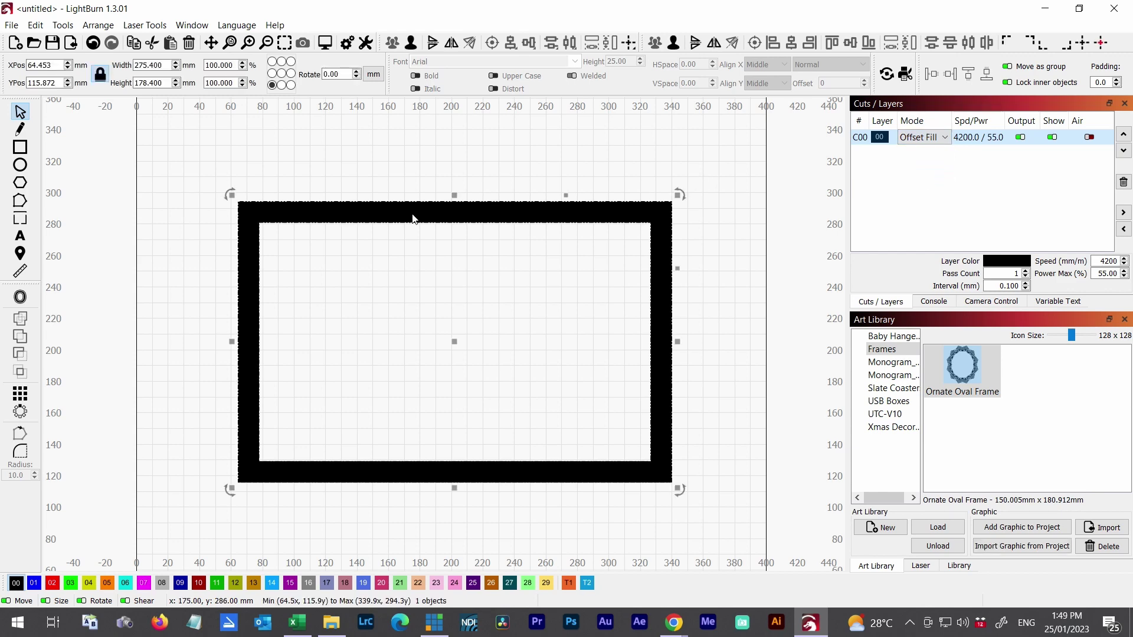
click(325, 43)
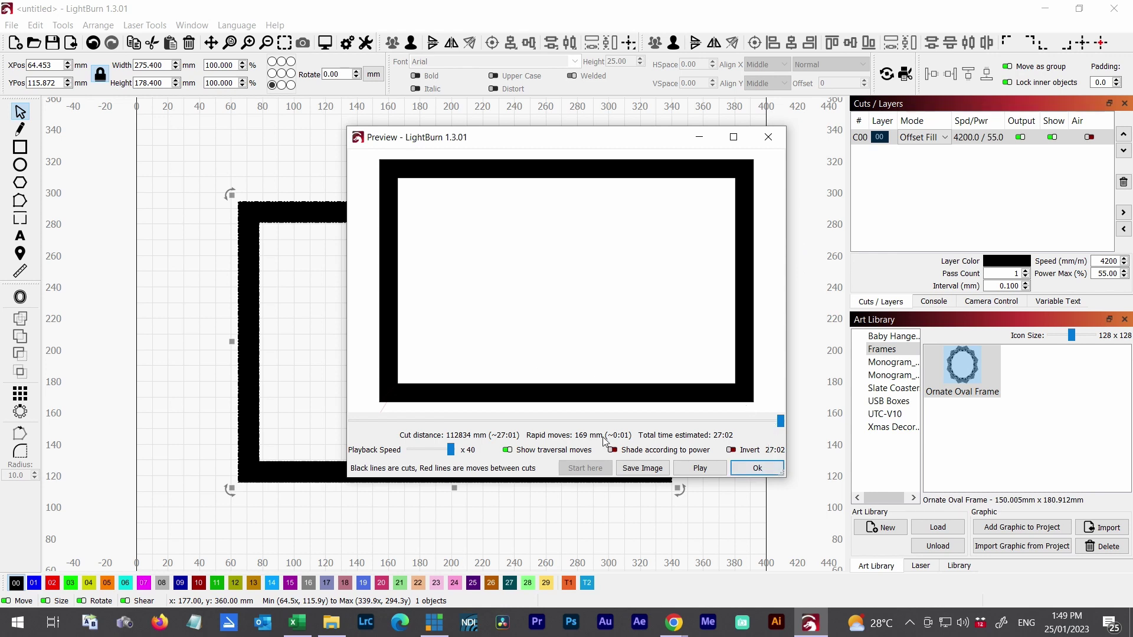
- Examine the offset-fill lines at the frame's lower-left corner in an enlarged preview, check the spreadsheet and close the preview
click(733, 138)
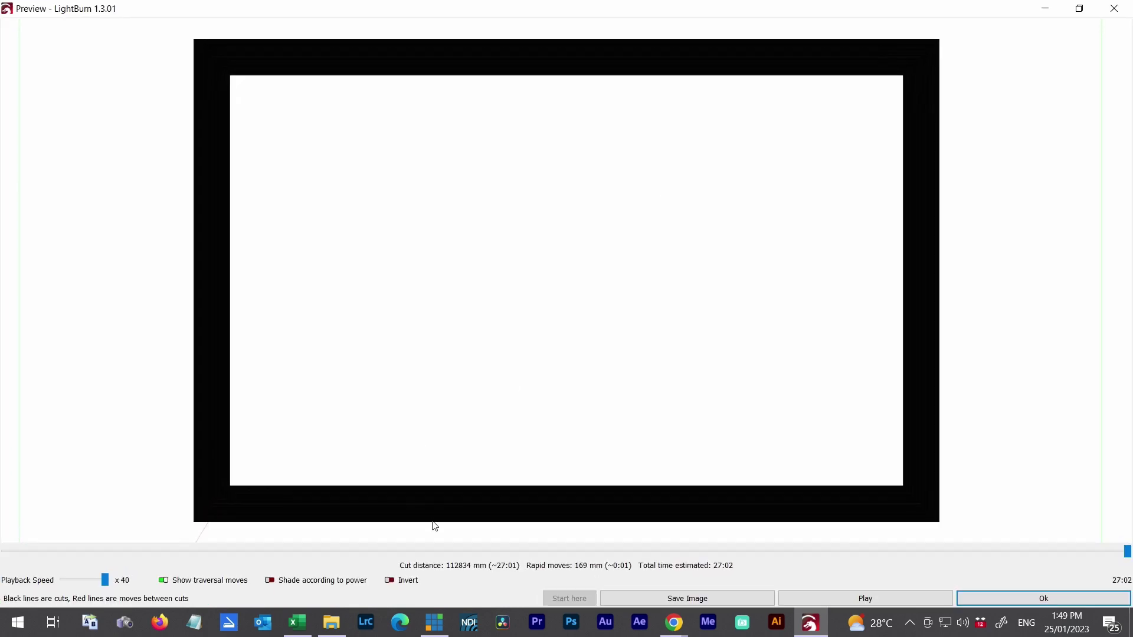
scroll(261, 510, up, 3)
scroll(260, 508, up, 5)
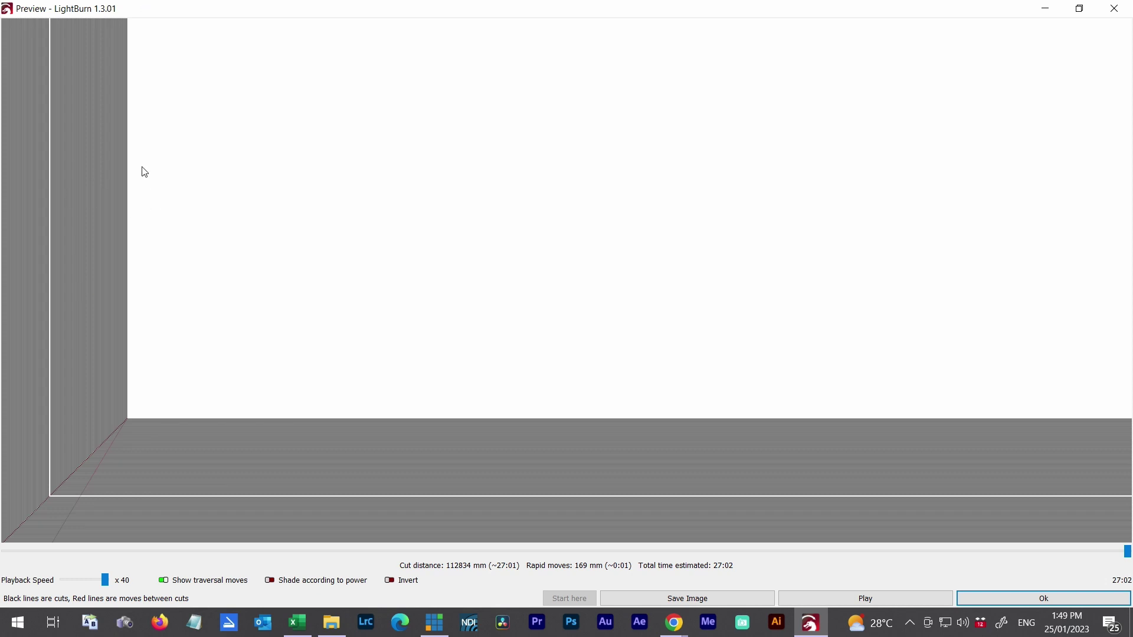
scroll(122, 181, down, 5)
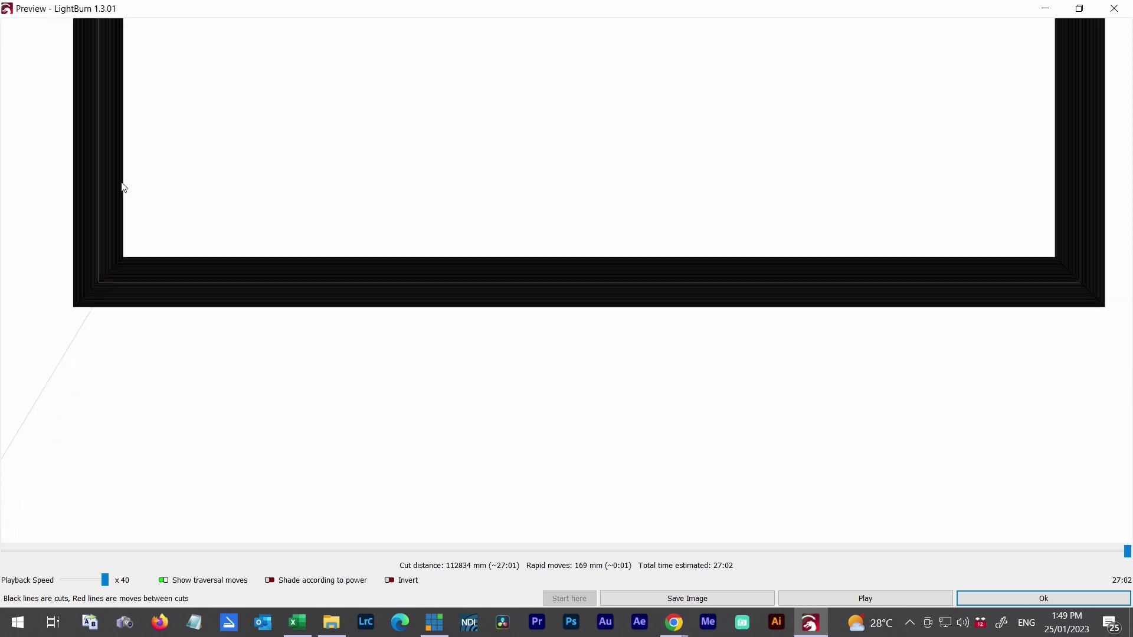
scroll(123, 188, down, 3)
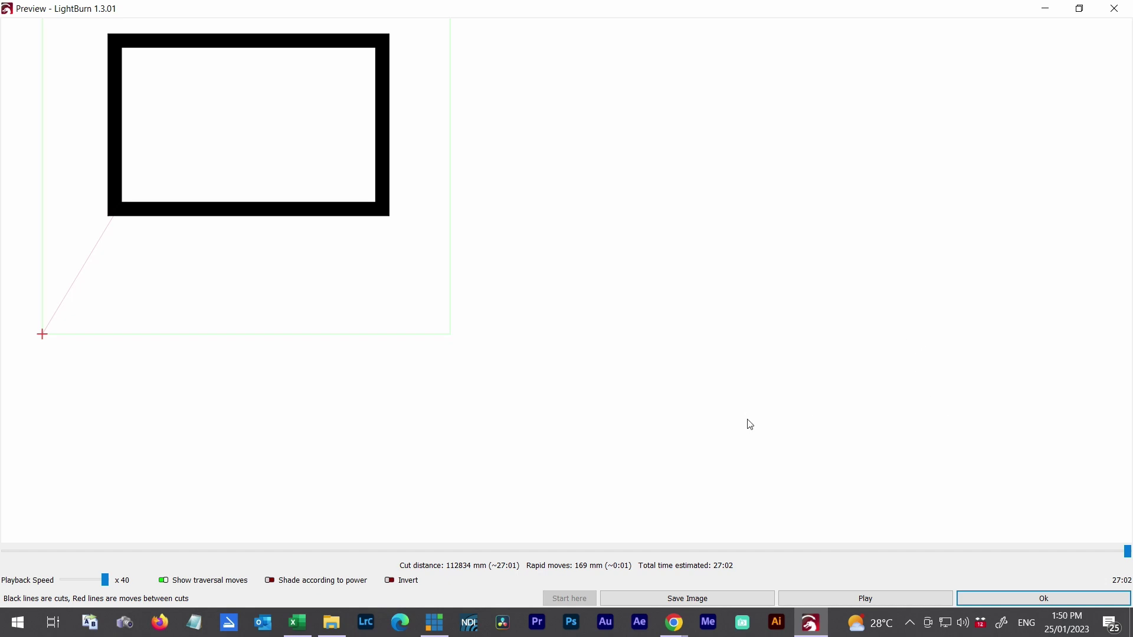
key(alt+Tab)
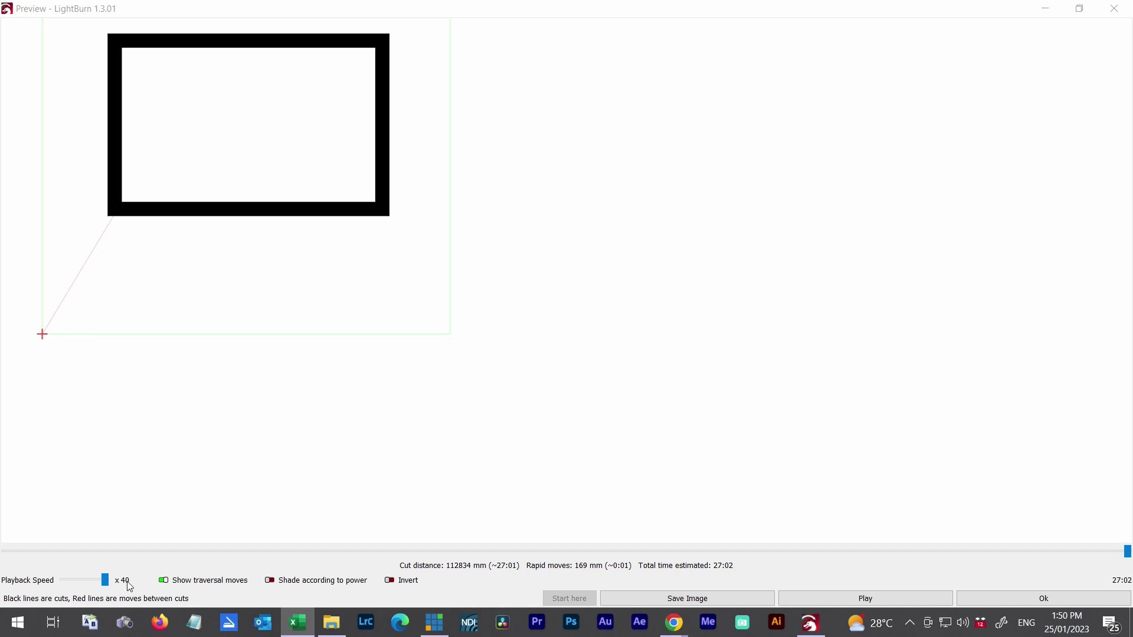
click(1069, 592)
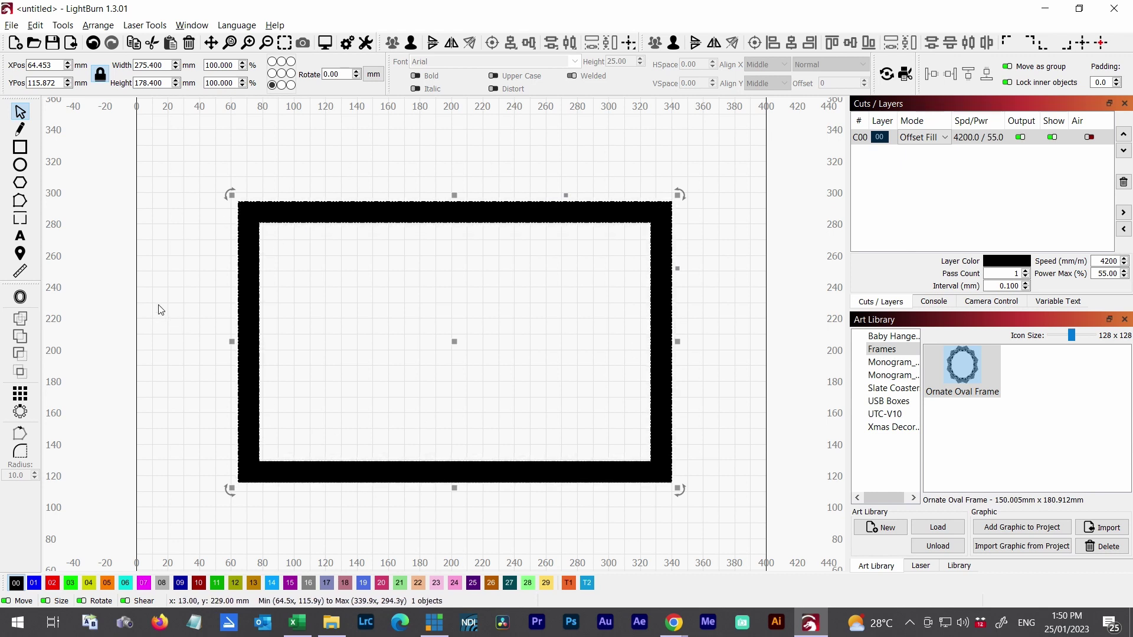
- Delete the rectangular frame from the workspace
click(192, 173)
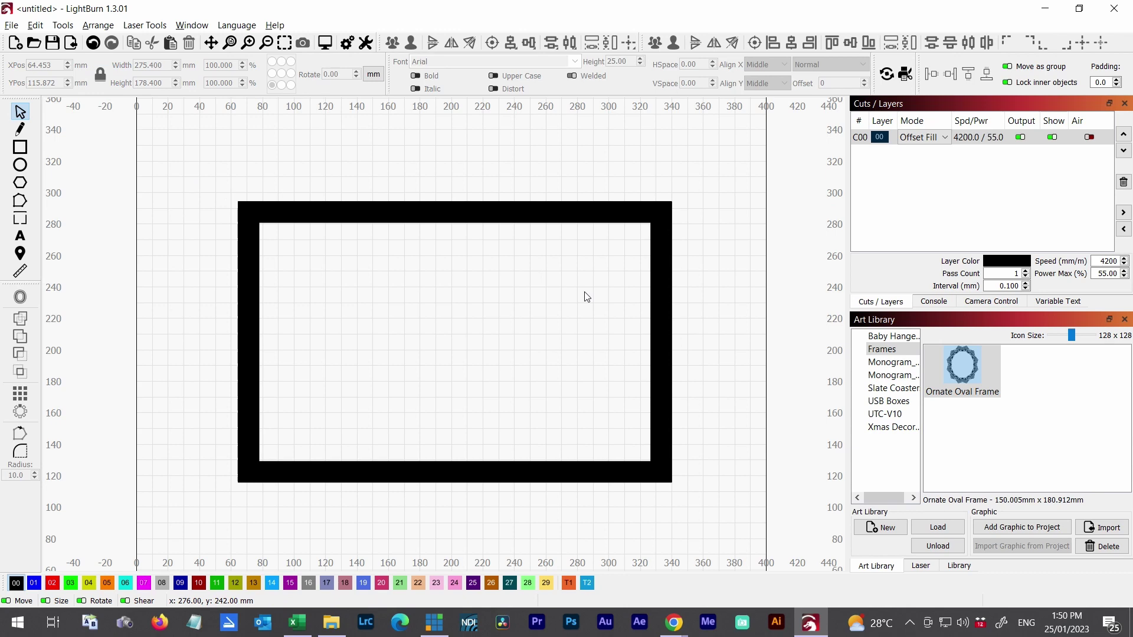
drag(691, 505, 233, 168)
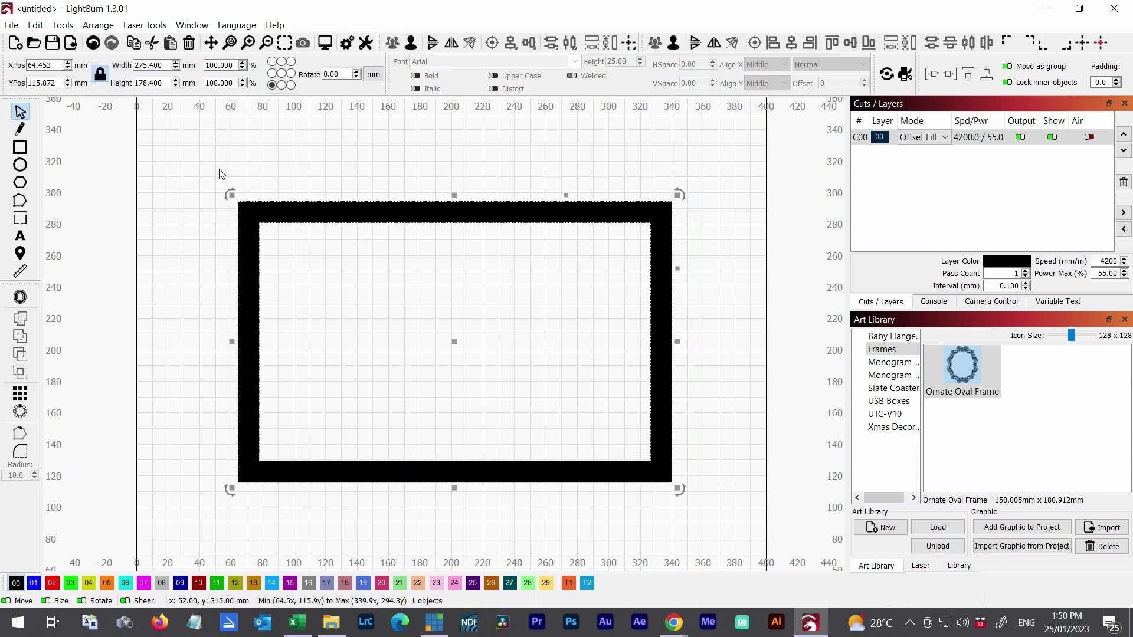
key(Delete)
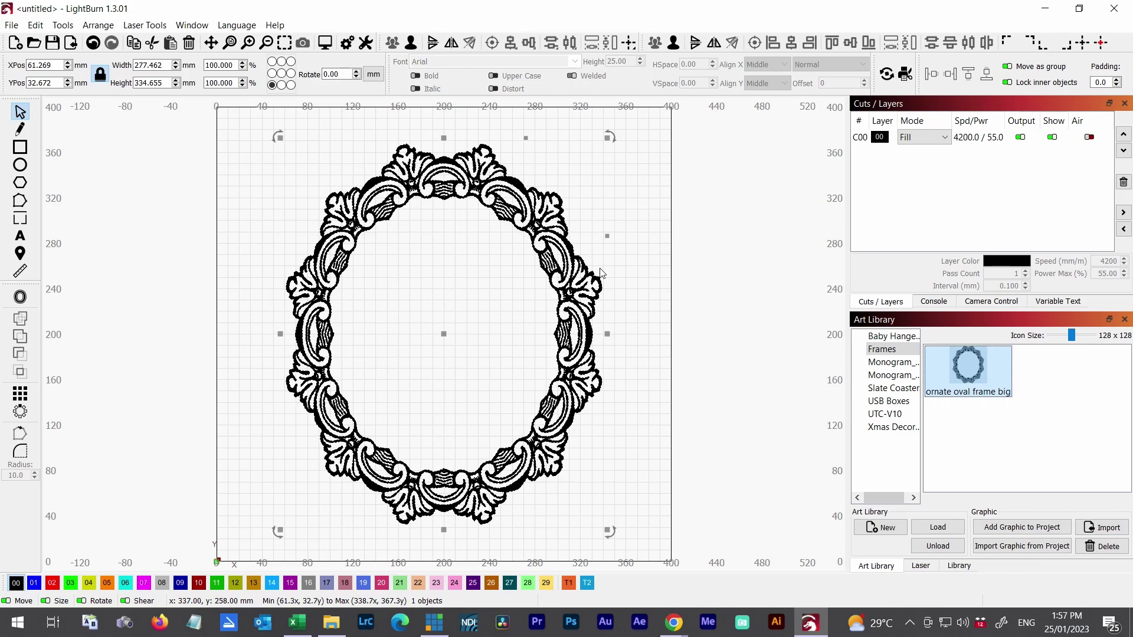
- Set the C00 layer to Offset Fill for the ornate oval frame and preview its engraving path
click(924, 137)
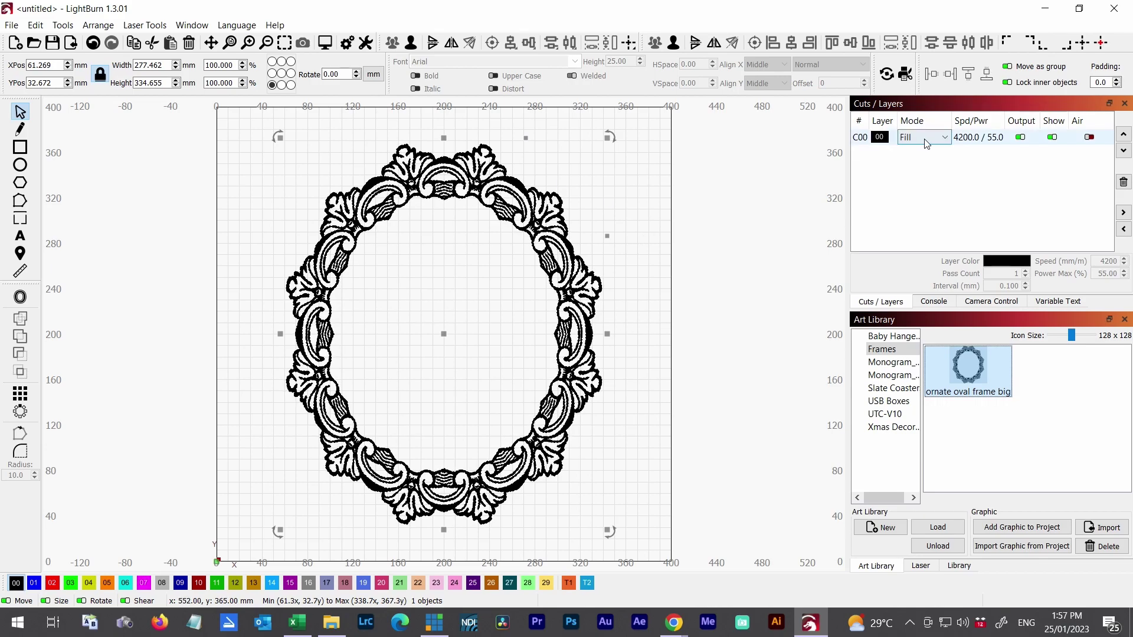
click(923, 136)
click(918, 171)
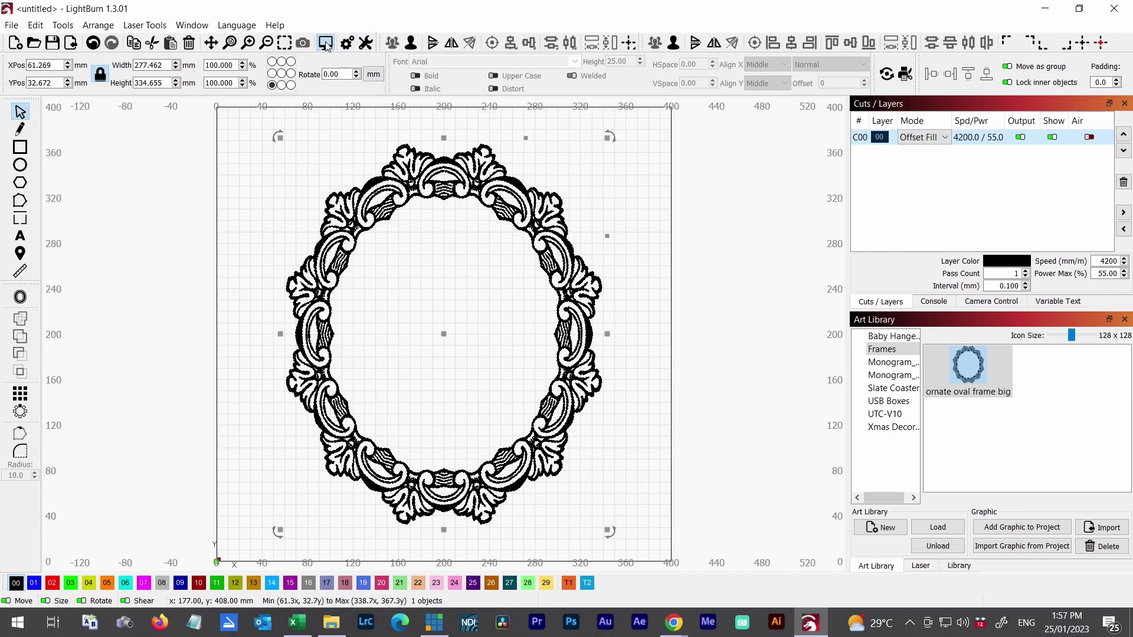
click(325, 44)
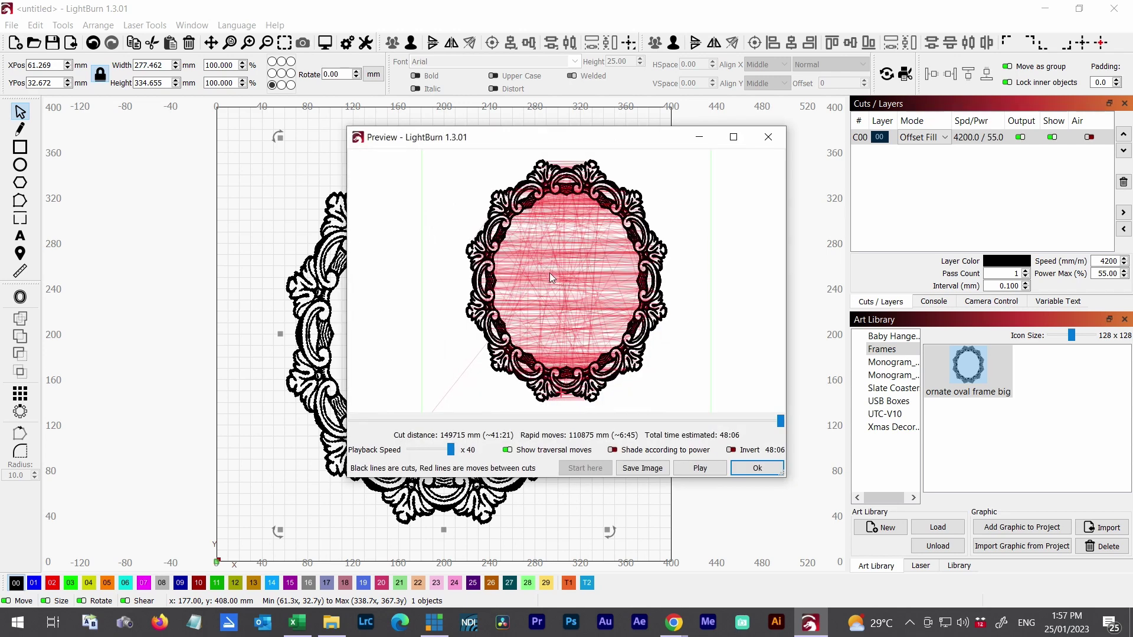
- Examine the ornate oval frame's offset-fill lines and traversal moves in an enlarged preview, both close up and as a whole
click(733, 137)
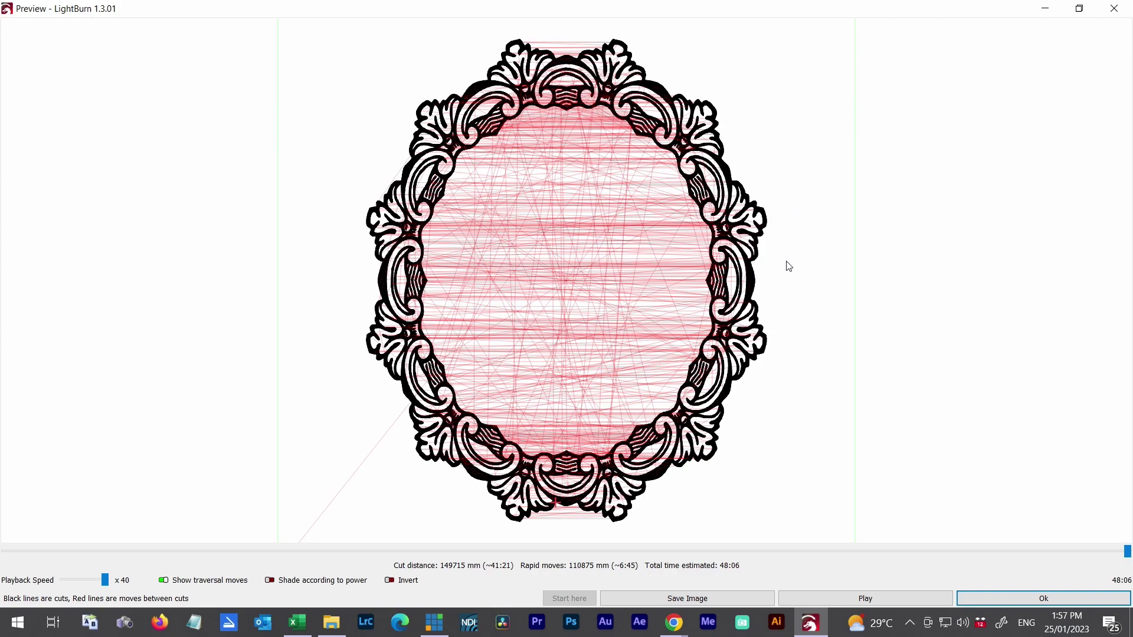
scroll(466, 466, up, 4)
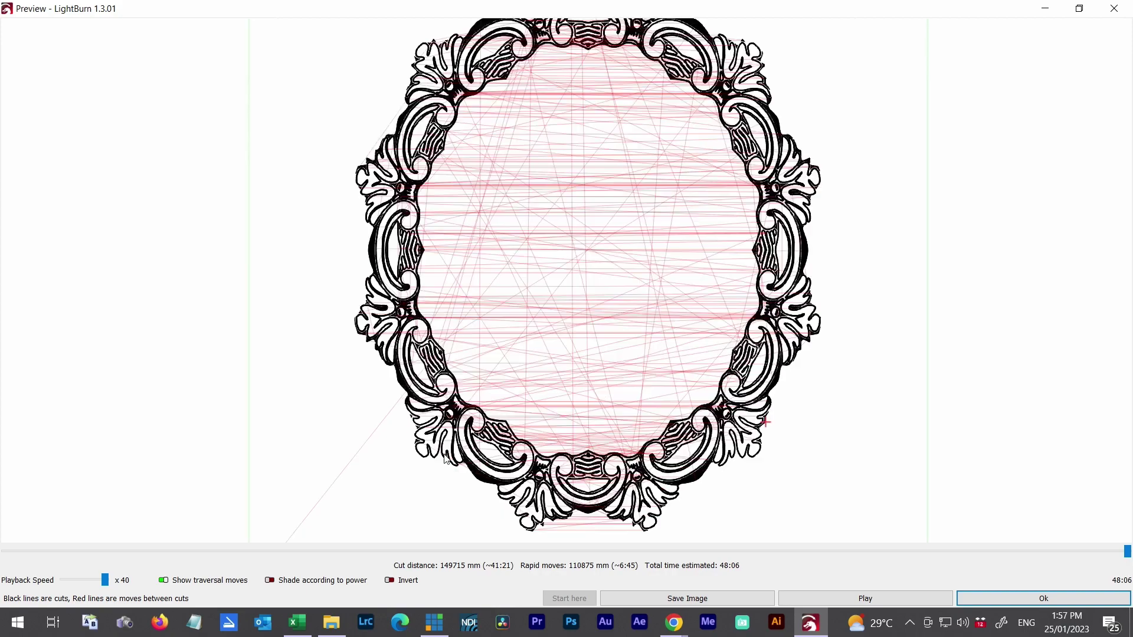
scroll(462, 466, up, 2)
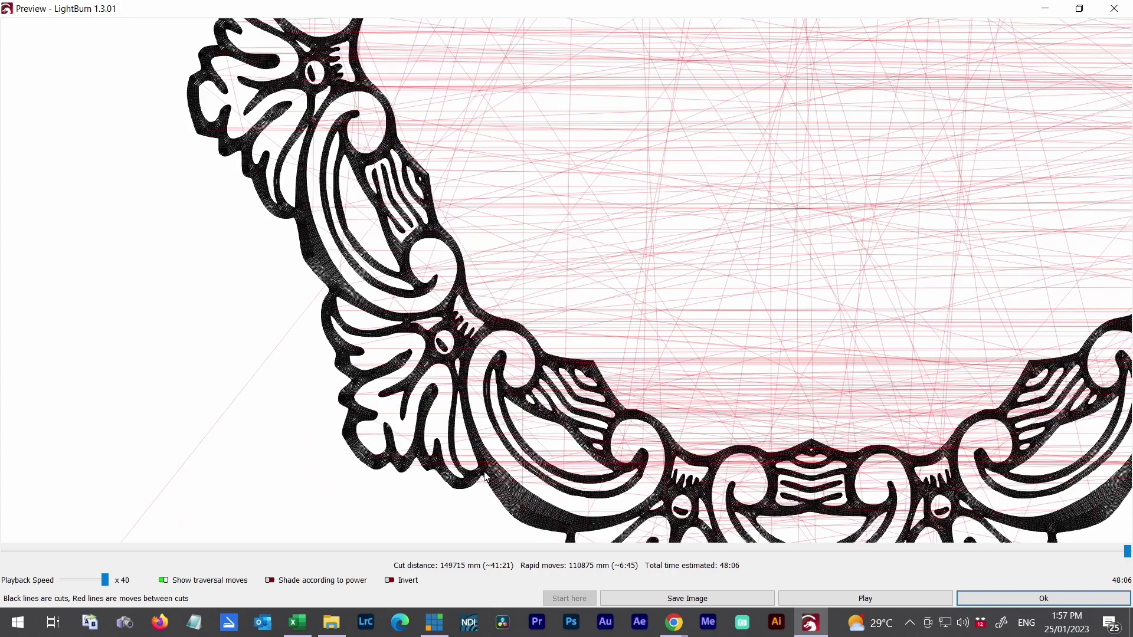
scroll(504, 490, up, 1)
scroll(427, 466, up, 3)
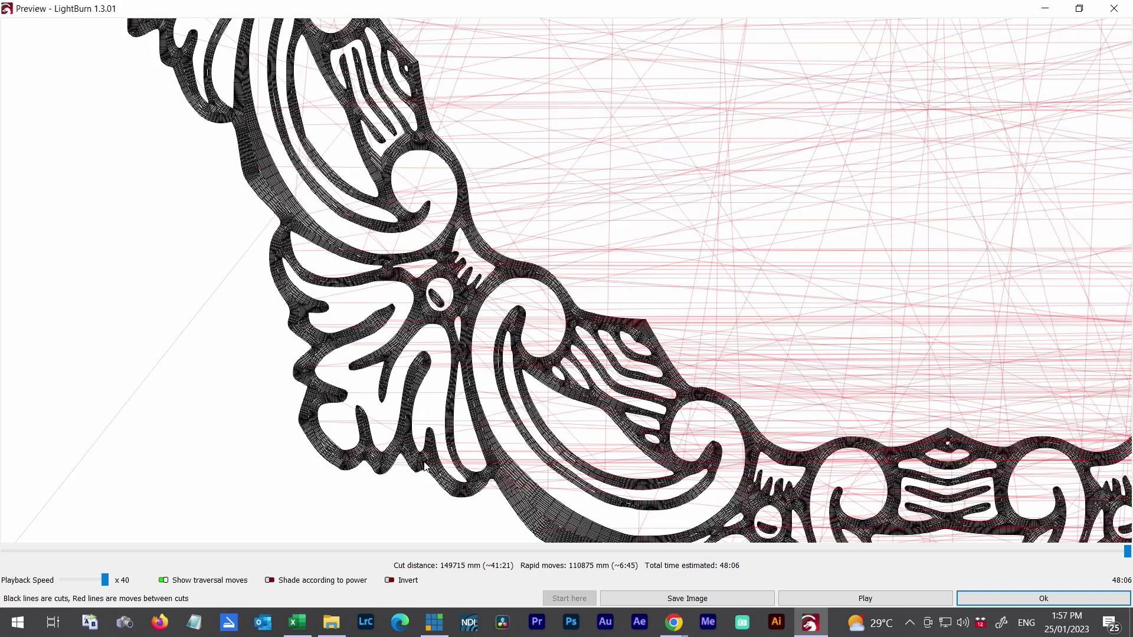
scroll(398, 448, up, 2)
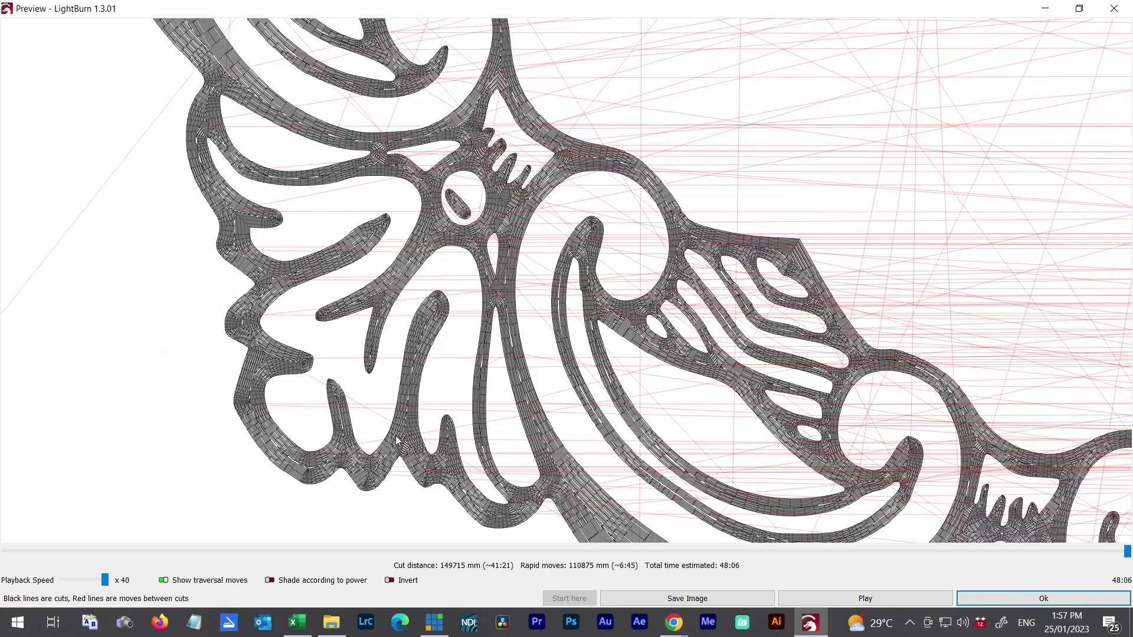
scroll(403, 439, up, 1)
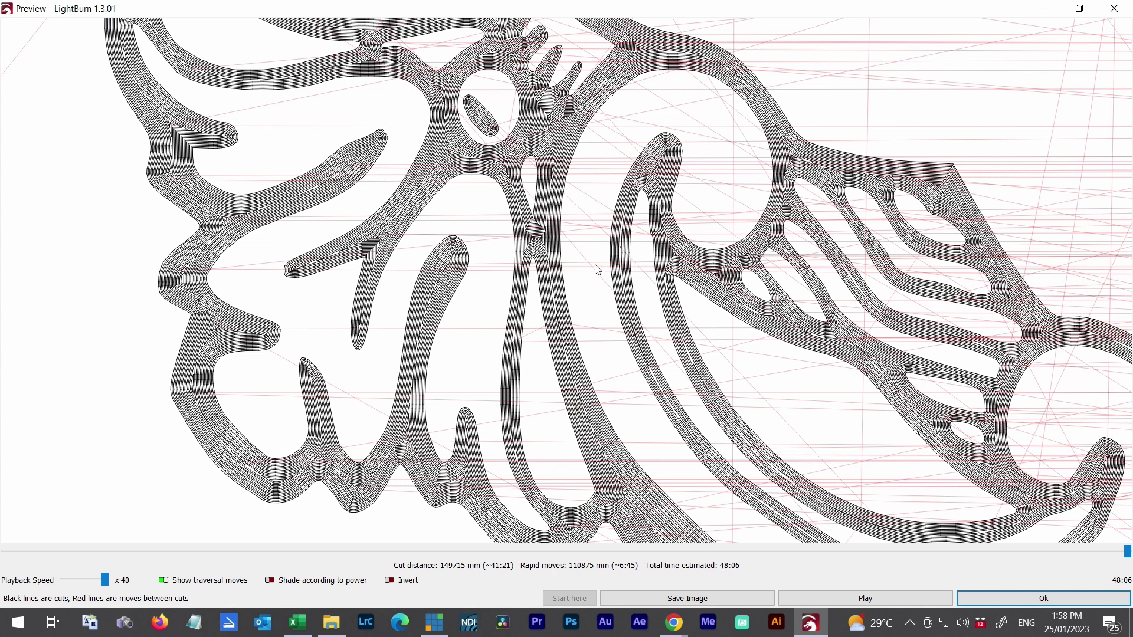
scroll(534, 117, down, 3)
scroll(541, 112, down, 6)
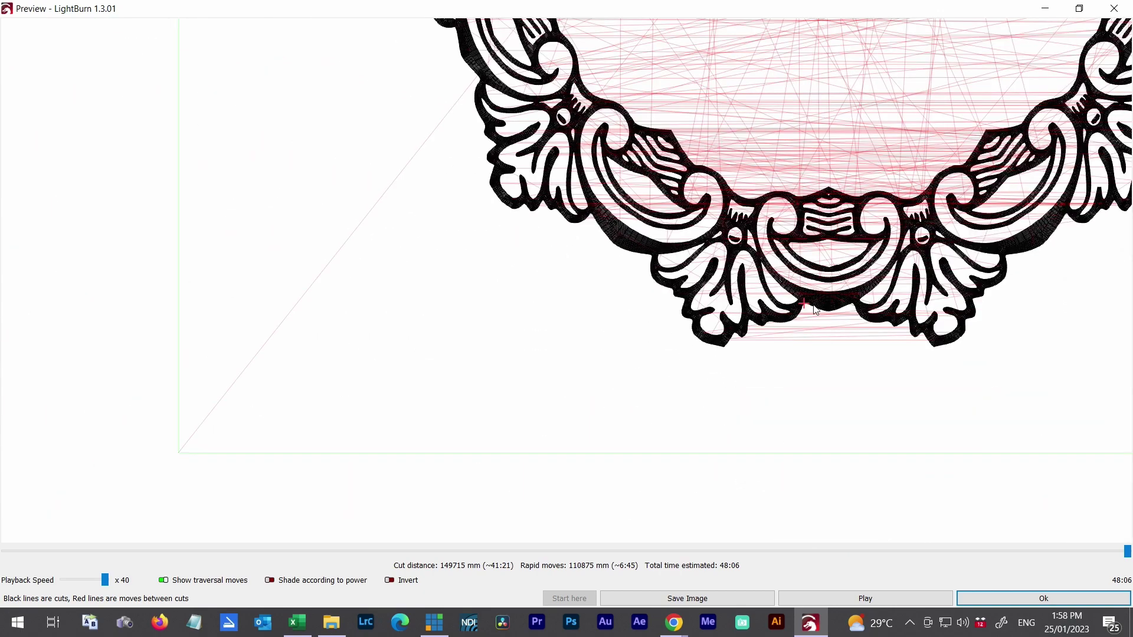
scroll(784, 230, down, 2)
scroll(783, 231, down, 2)
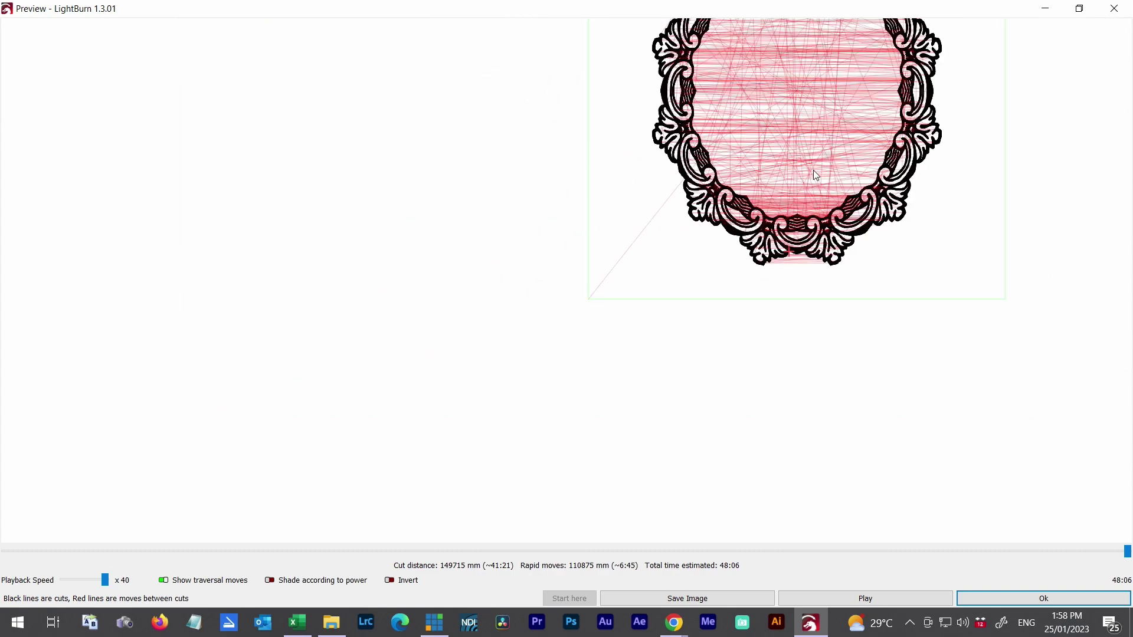
drag(748, 140, 483, 309)
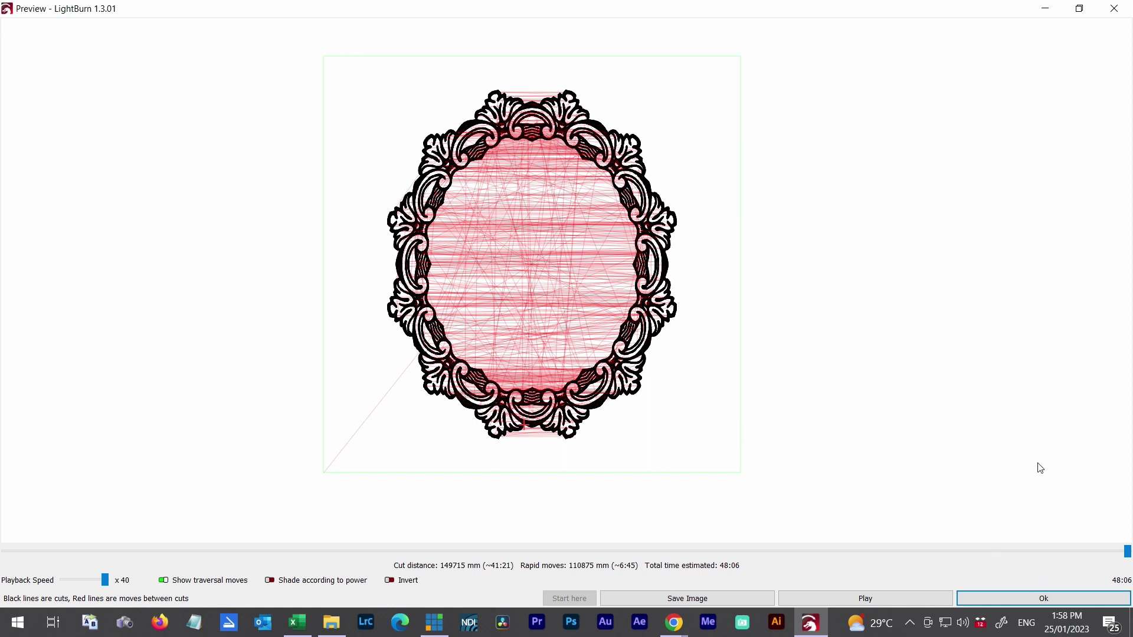
click(1051, 598)
- Deselect the ornate oval frame and set the C00 layer's mode back to Fill
click(605, 233)
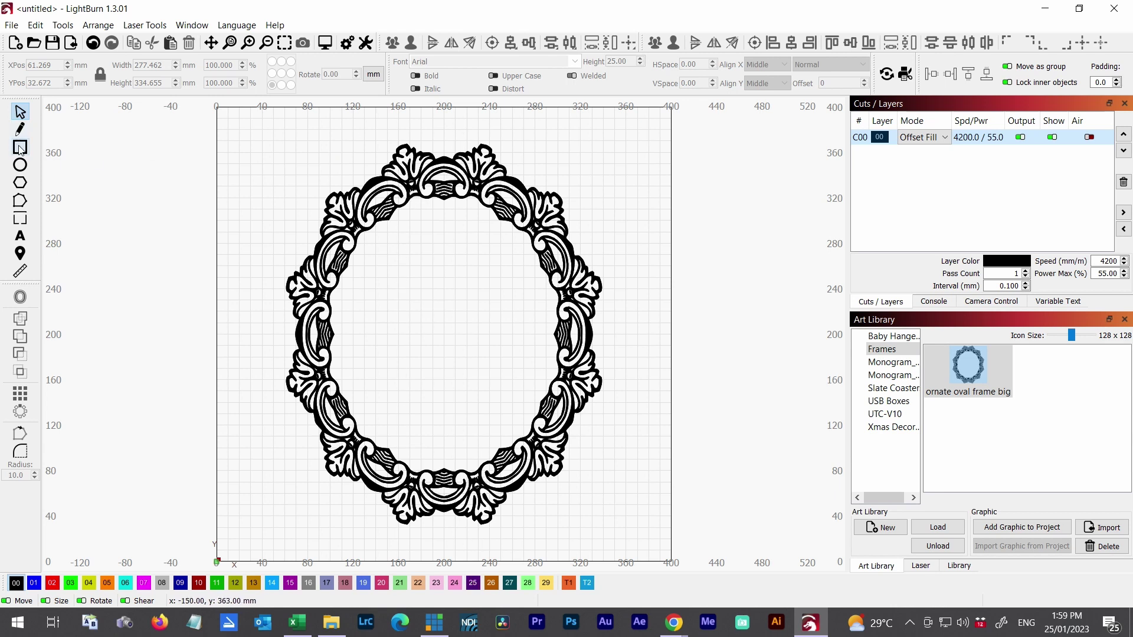
click(929, 137)
click(909, 160)
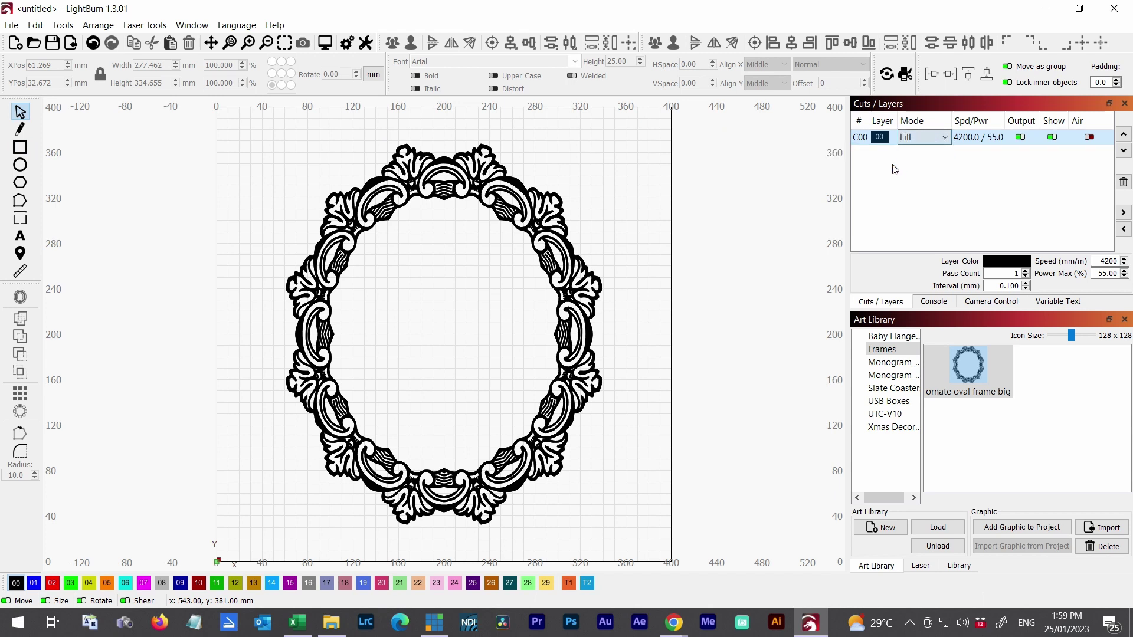
- Draw a rectangle about 160 × 188 mm from the oval frame's centre, covering its upper-right quarter and extending past its outer edges
click(20, 147)
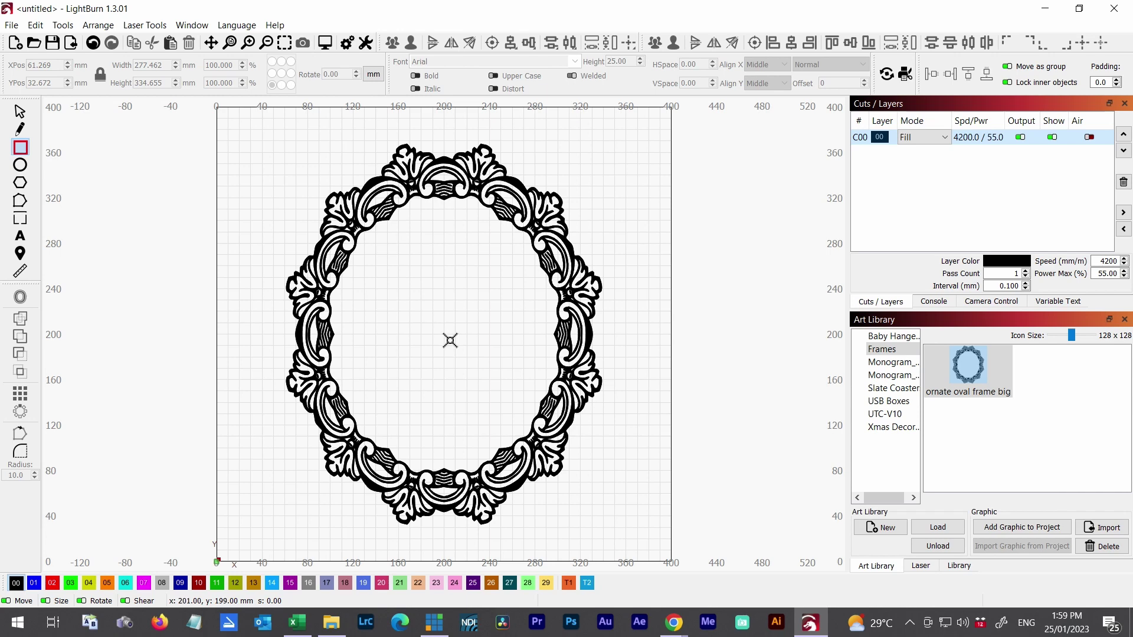
drag(450, 340, 626, 123)
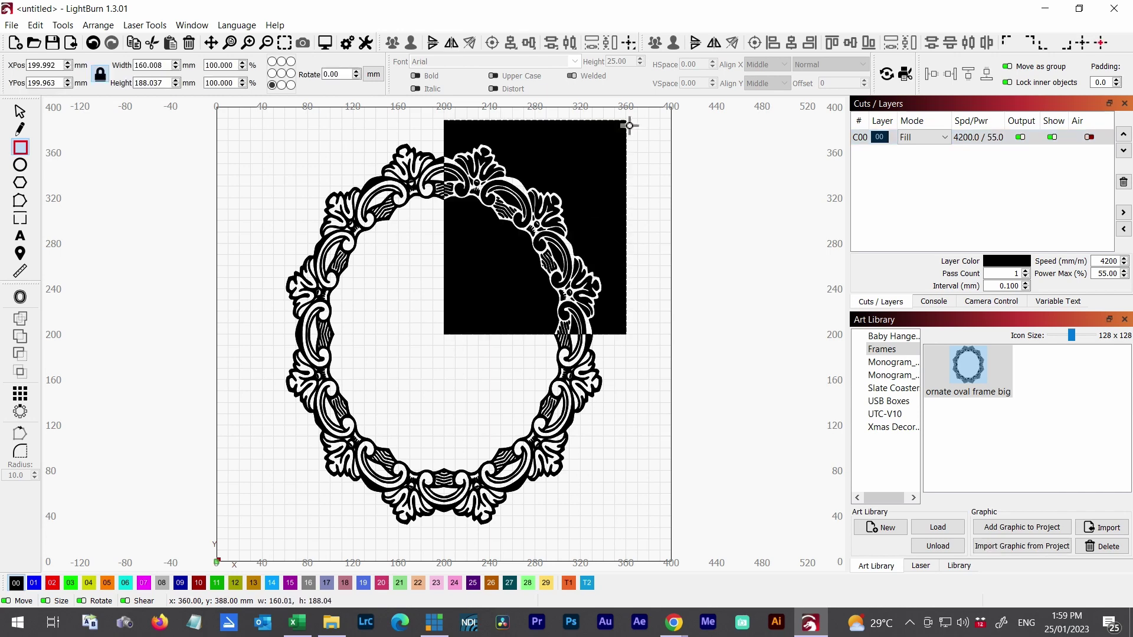
- Stretch the rectangle's lower edge to a height of about 372 mm, covering the frame's whole right half, and deselect it
click(23, 117)
drag(536, 341, 536, 551)
click(137, 147)
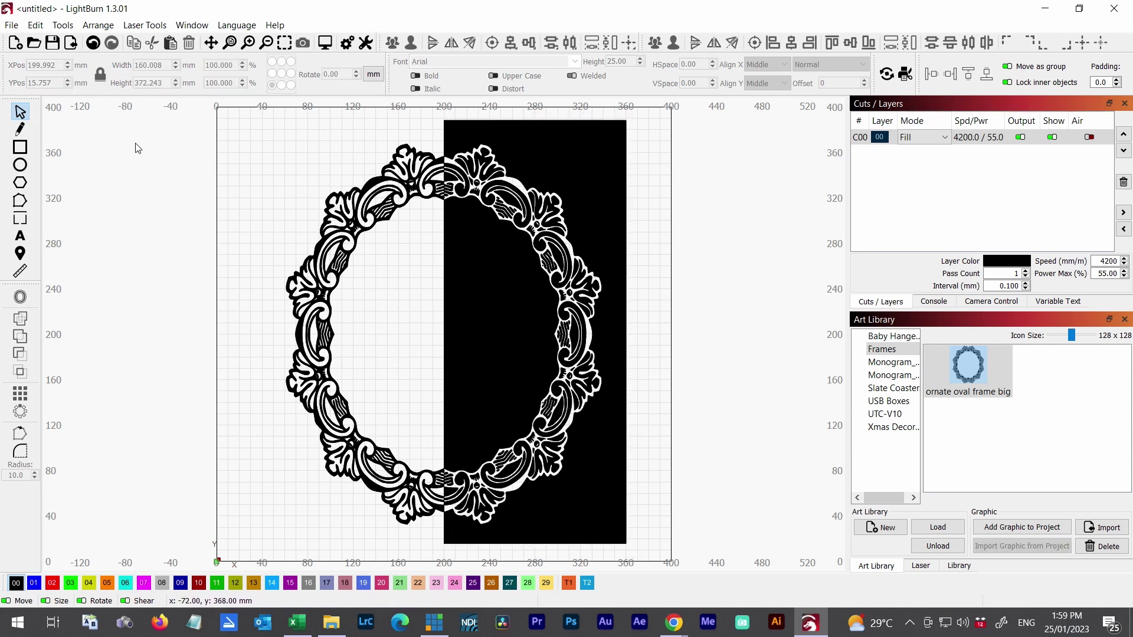
- Split the ornate oval frame along the rectangle's edge with Cut Shapes, and select the resulting right half
click(389, 174)
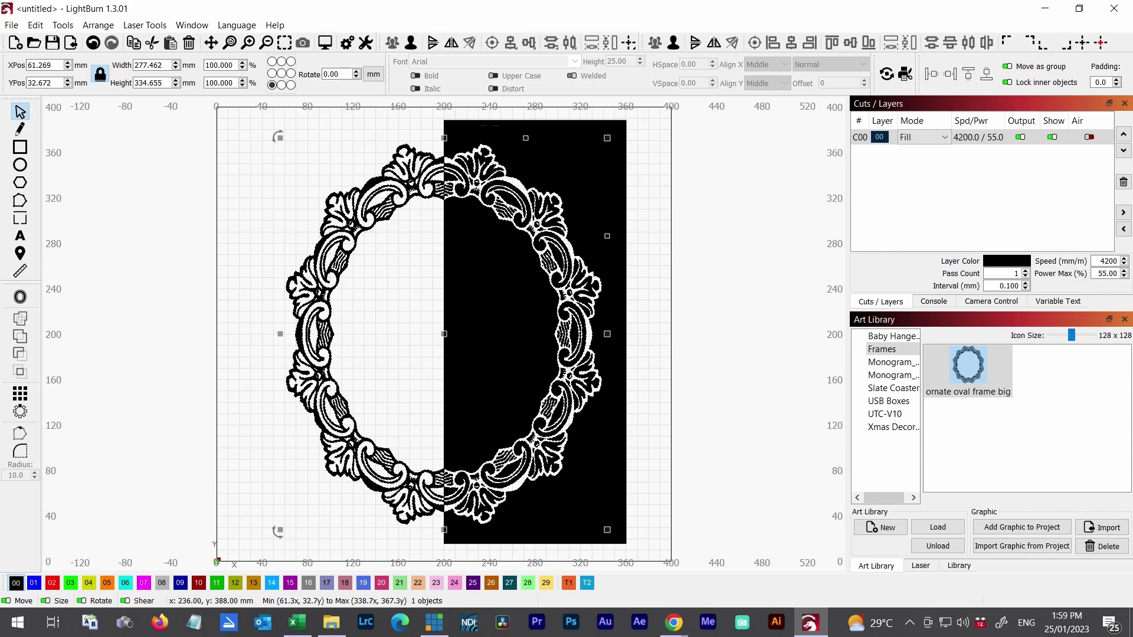
key(ctrl+a)
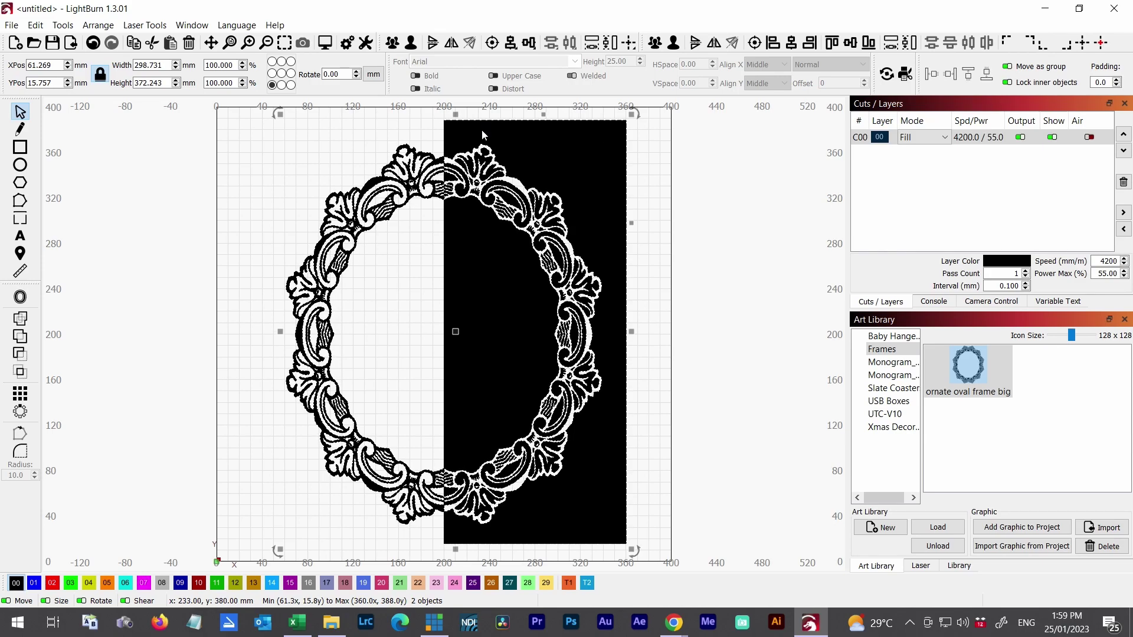
click(63, 26)
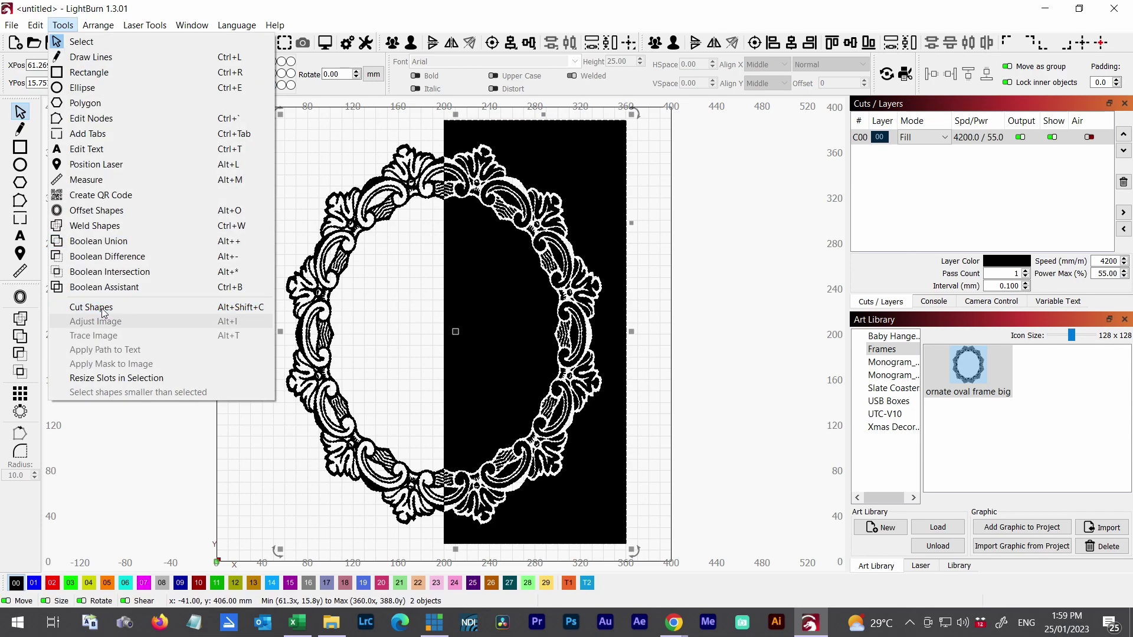
click(109, 312)
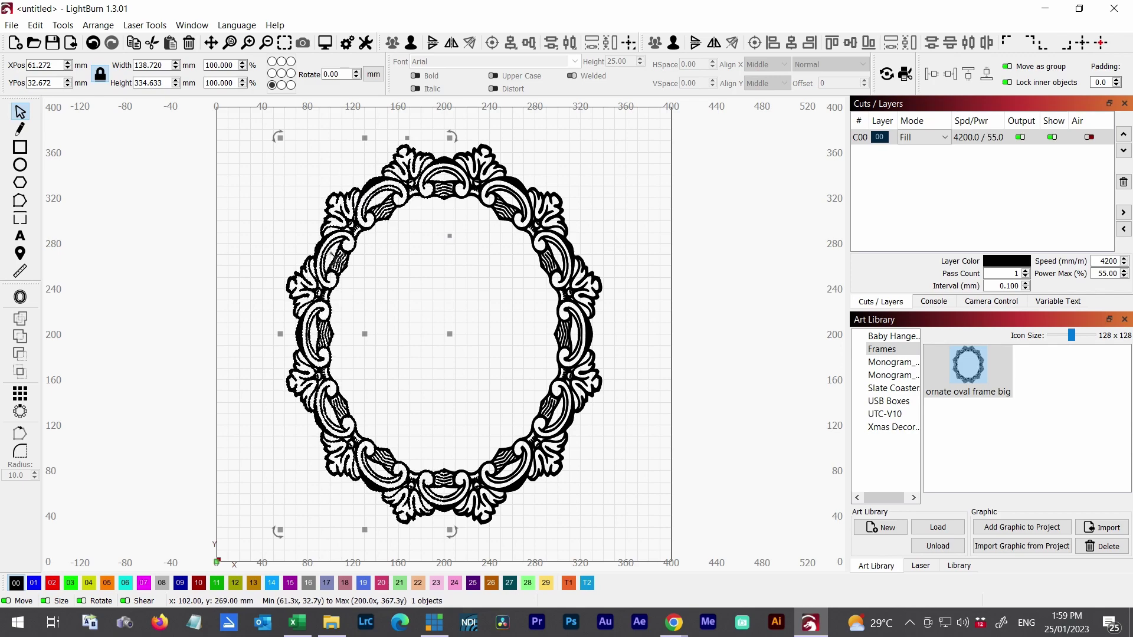
click(555, 203)
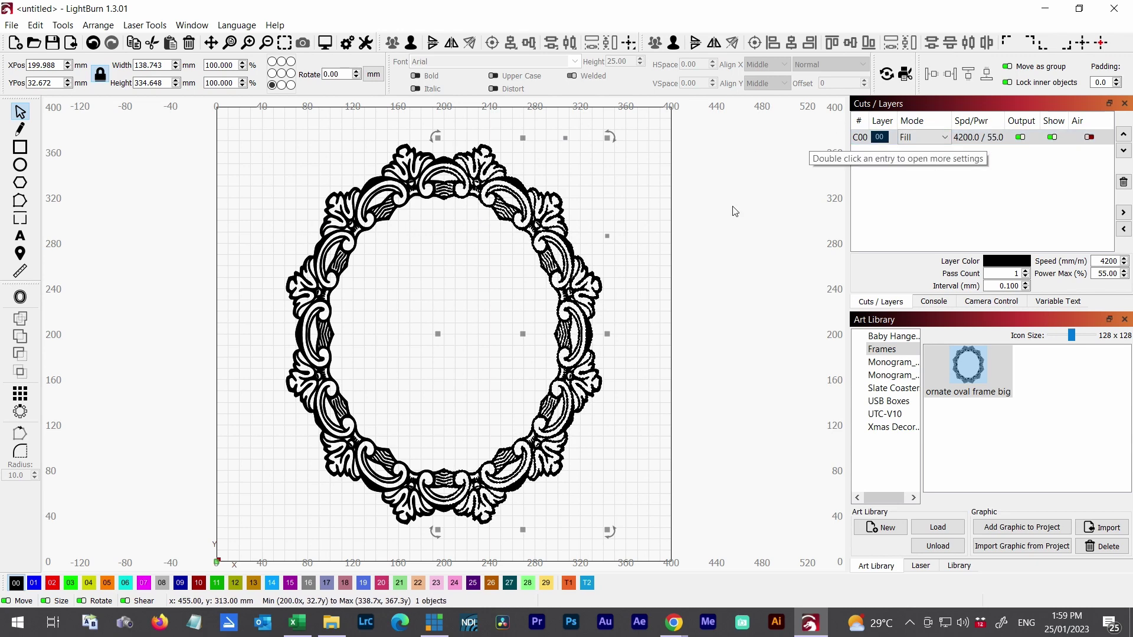
- Check that the C00 layer's cut settings use Fill groups together, and accept them
click(973, 138)
double_click(972, 138)
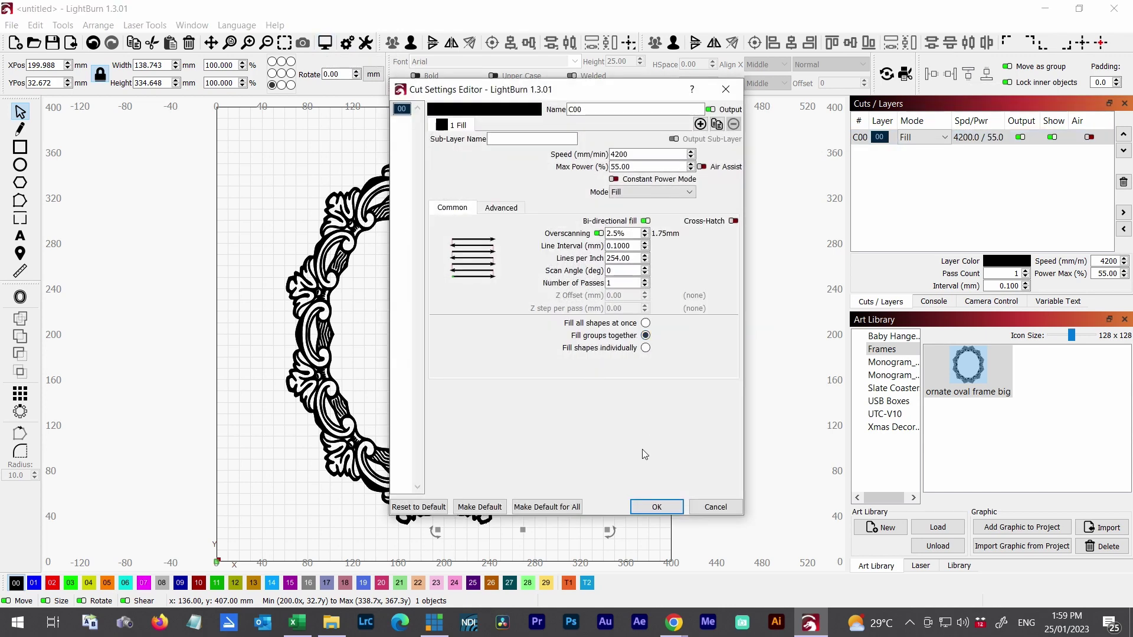
click(657, 508)
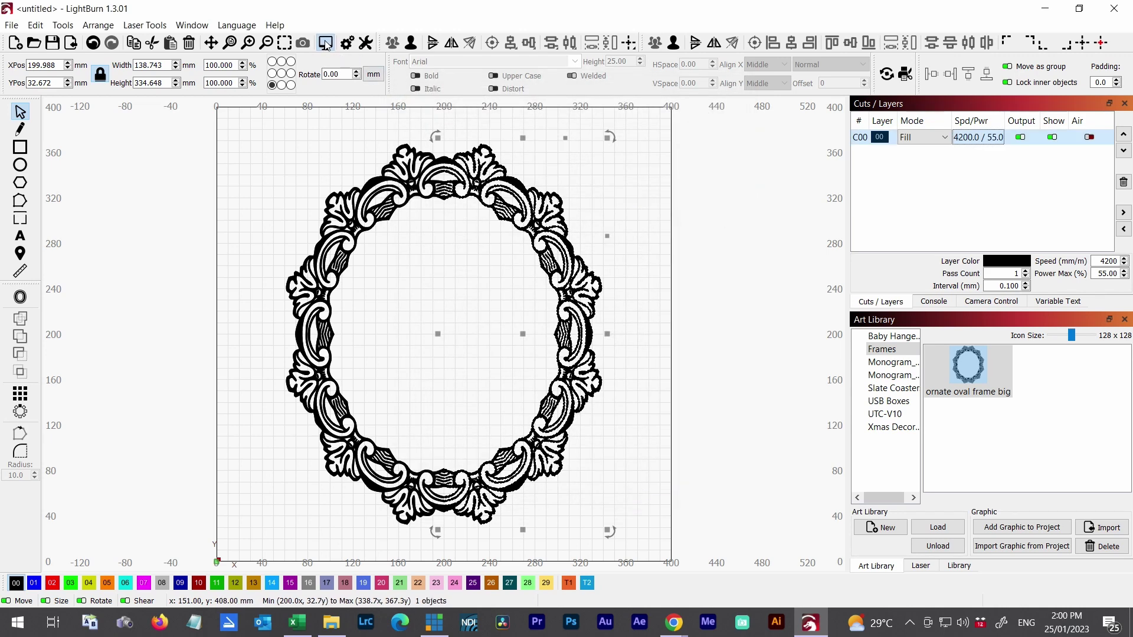
- Preview the split oval frame's engraving path and examine its lower part and traversal moves in an enlarged view
click(325, 43)
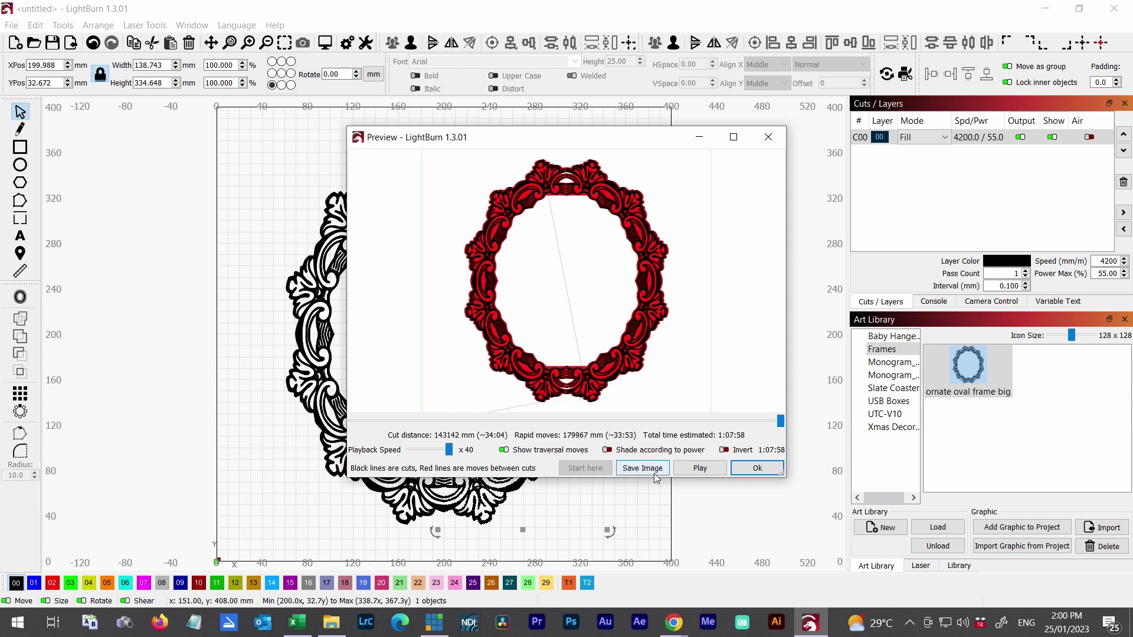
click(733, 137)
scroll(518, 523, up, 2)
scroll(518, 523, up, 2)
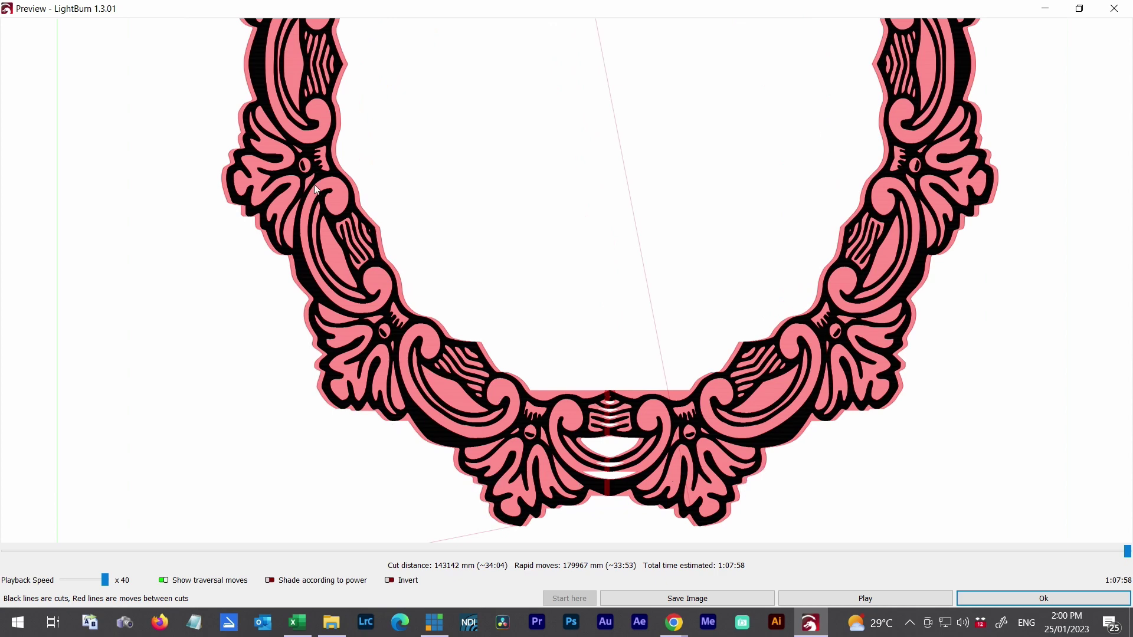
scroll(505, 190, down, 3)
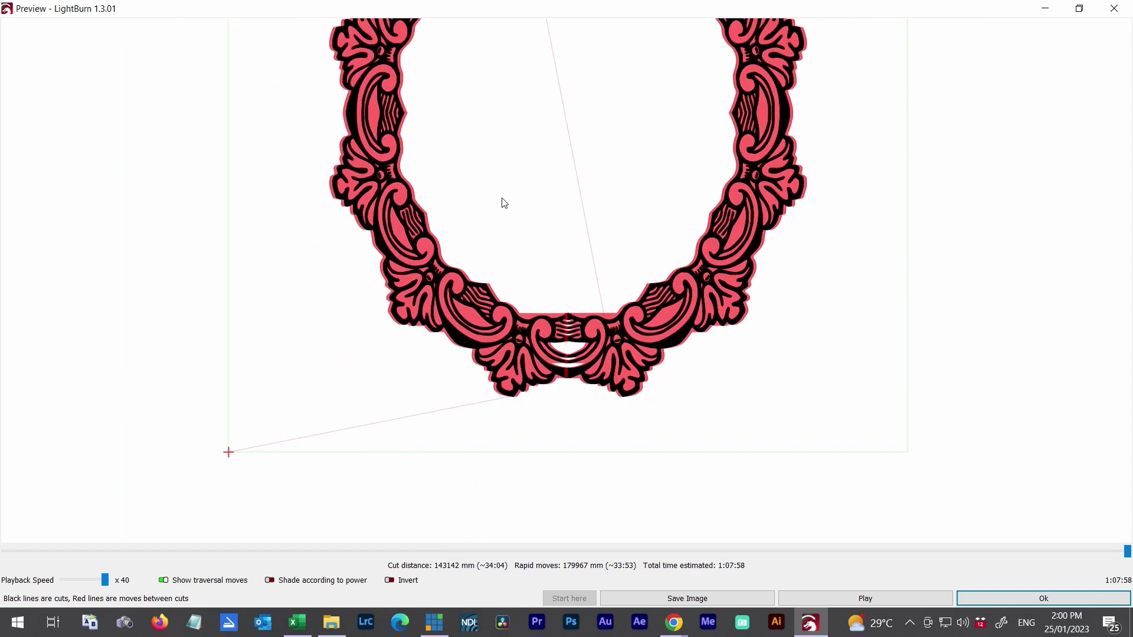
drag(544, 167, 555, 347)
key(Escape)
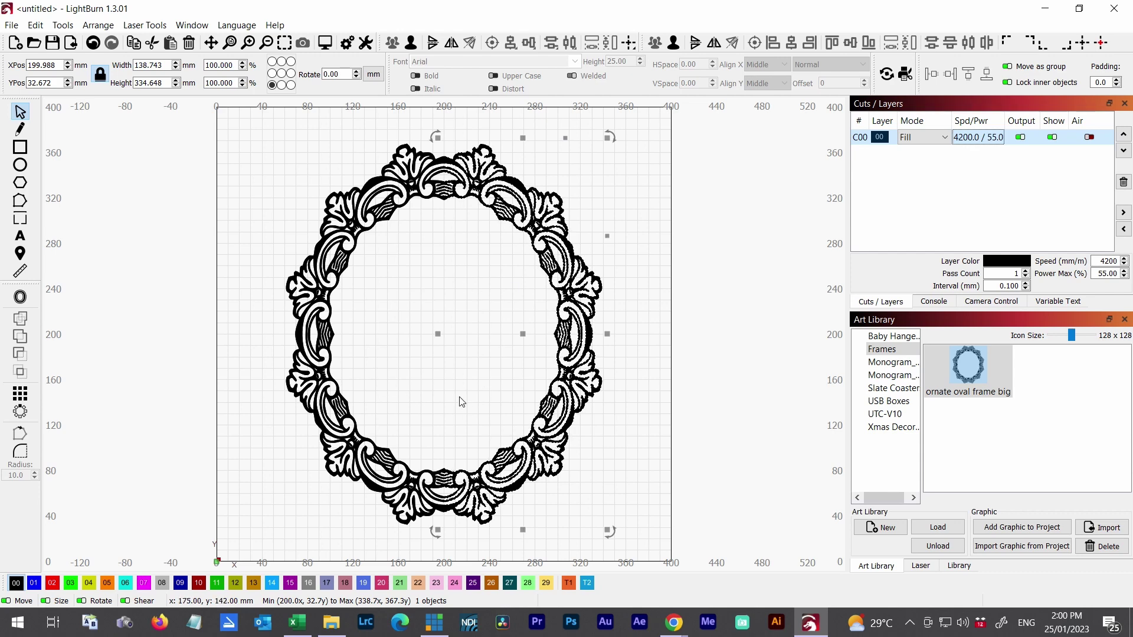
- Preview the whole split frame again in an enlarged view to review its engraving path and time estimate
click(325, 42)
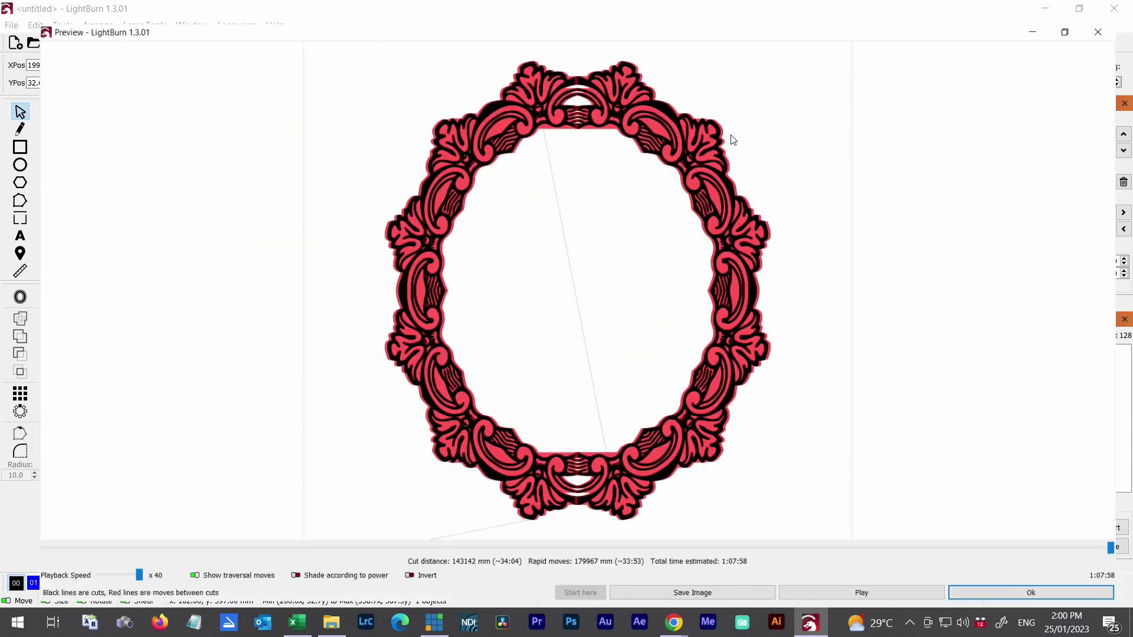
click(733, 137)
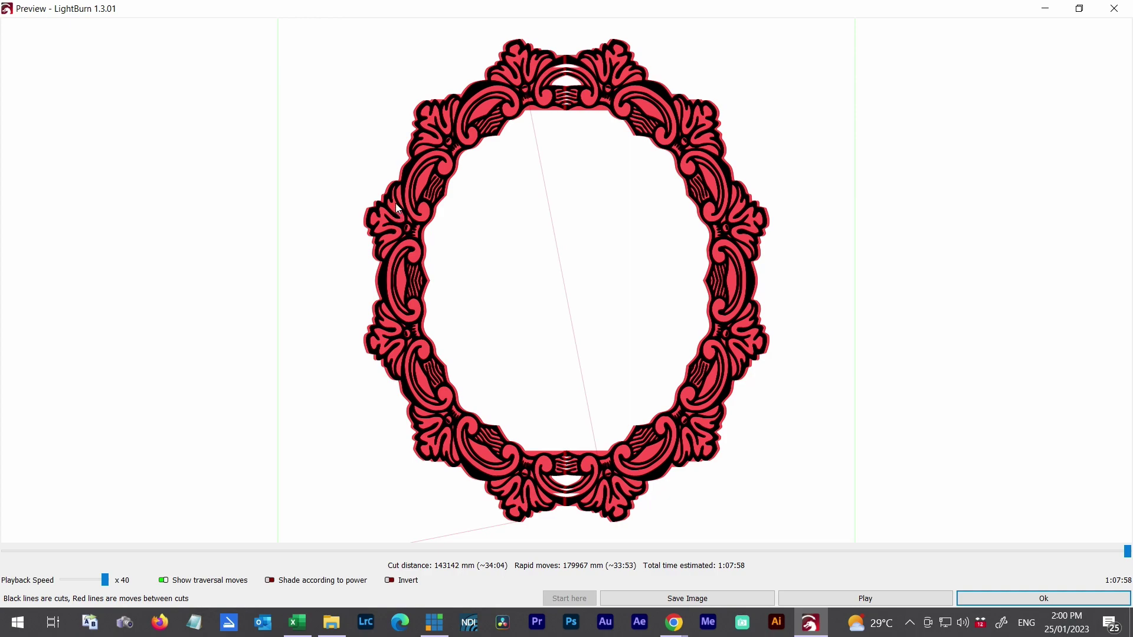
click(1070, 600)
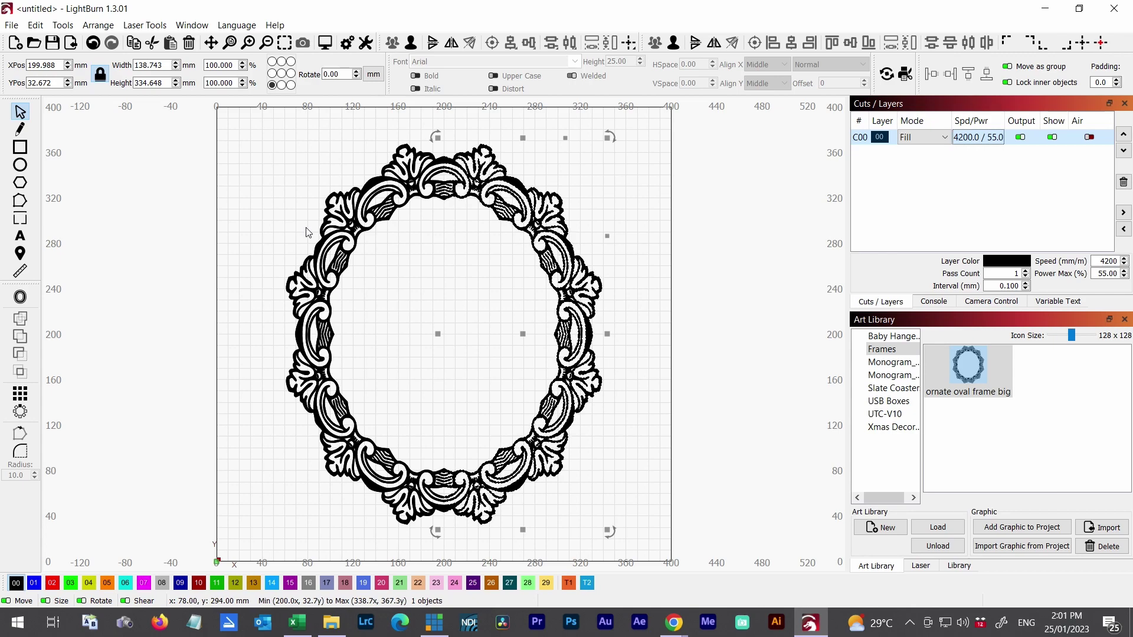
- Deselect the right half of the oval frame after a close look at the frame's upper ornaments
scroll(342, 217, up, 5)
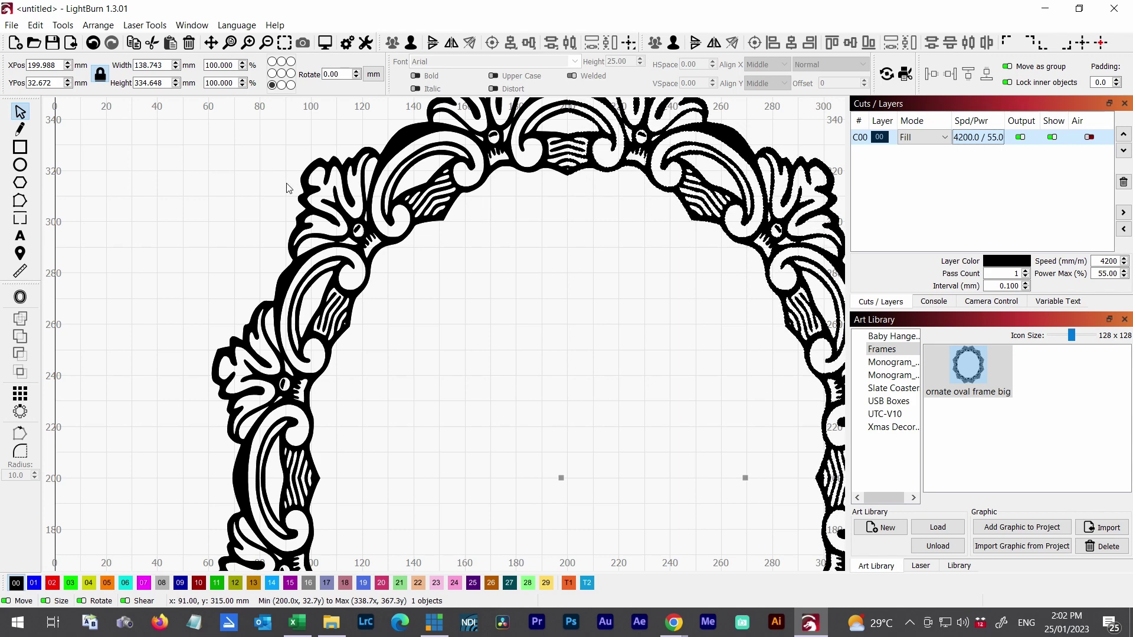
click(253, 192)
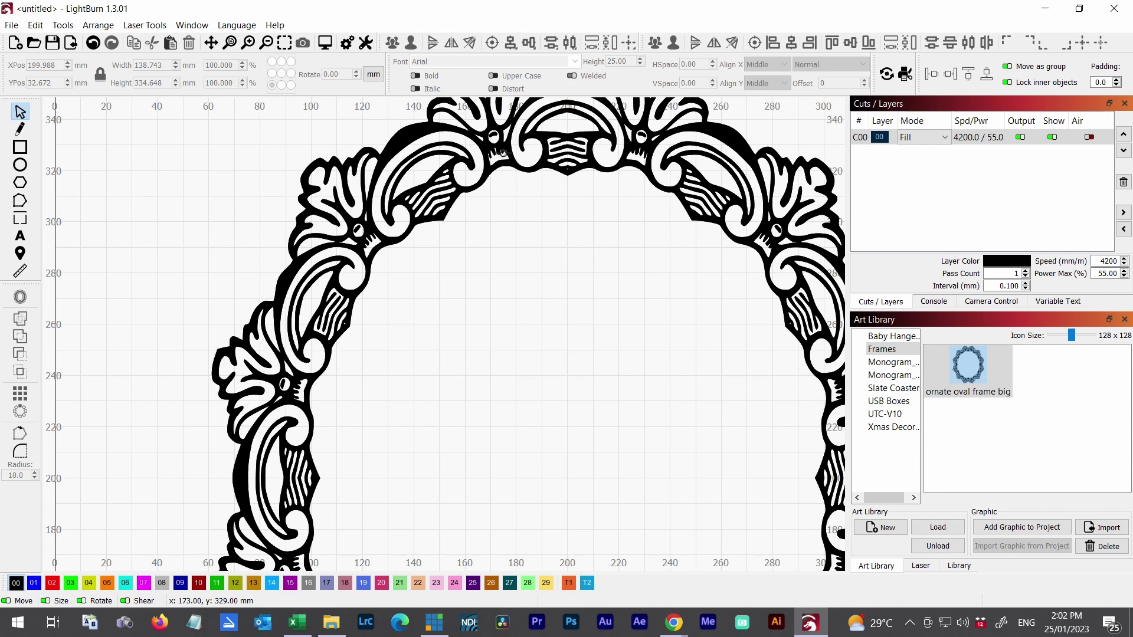
scroll(500, 150, down, 5)
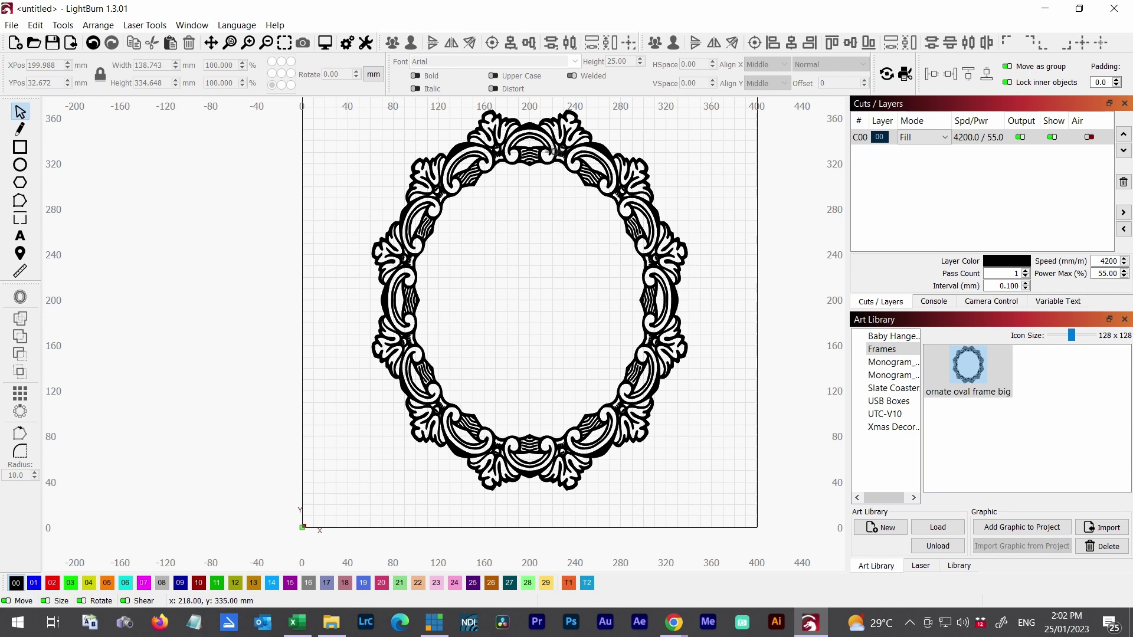